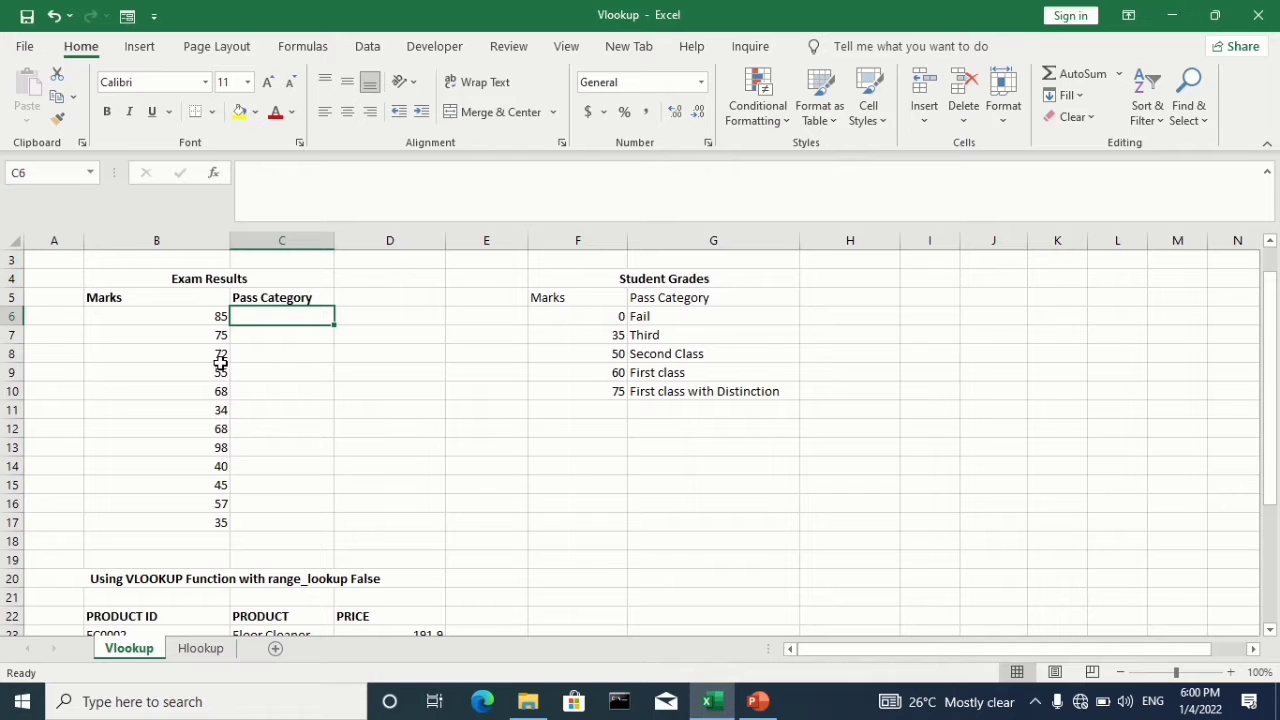
# Look over the Exam Results and Student Grades tables and the headings of the two VLOOKUP examples
pyautogui.click(206, 350)
pyautogui.press('Up')
pyautogui.hotkey('ctrl', 'Home')
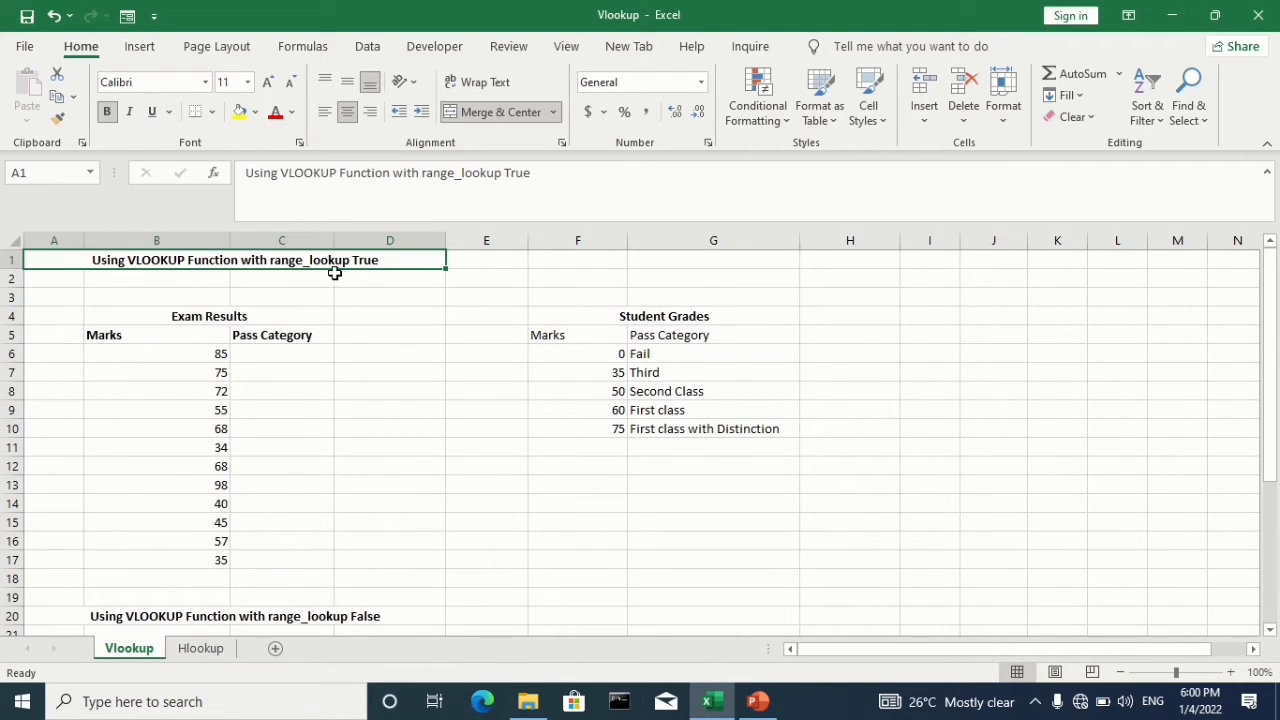
pyautogui.click(264, 455)
pyautogui.click(264, 459)
pyautogui.press('Down')
pyautogui.press('Down')
pyautogui.press('Down')
pyautogui.press('Down')
pyautogui.press('Down')
pyautogui.press('Down')
pyautogui.press('Down')
pyautogui.press('Down')
pyautogui.press('Down')
pyautogui.press('Down')
pyautogui.press('Down')
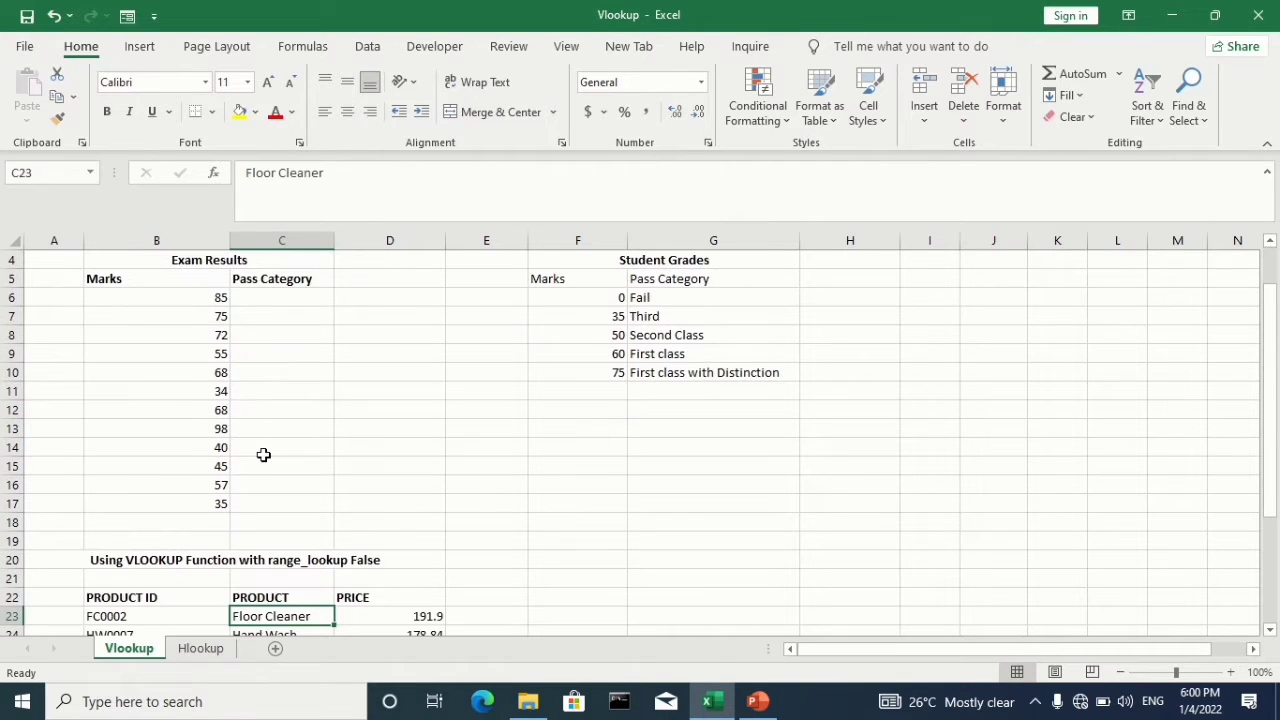
pyautogui.scroll(1, 263, 455)
pyautogui.click(191, 340)
pyautogui.click(190, 350)
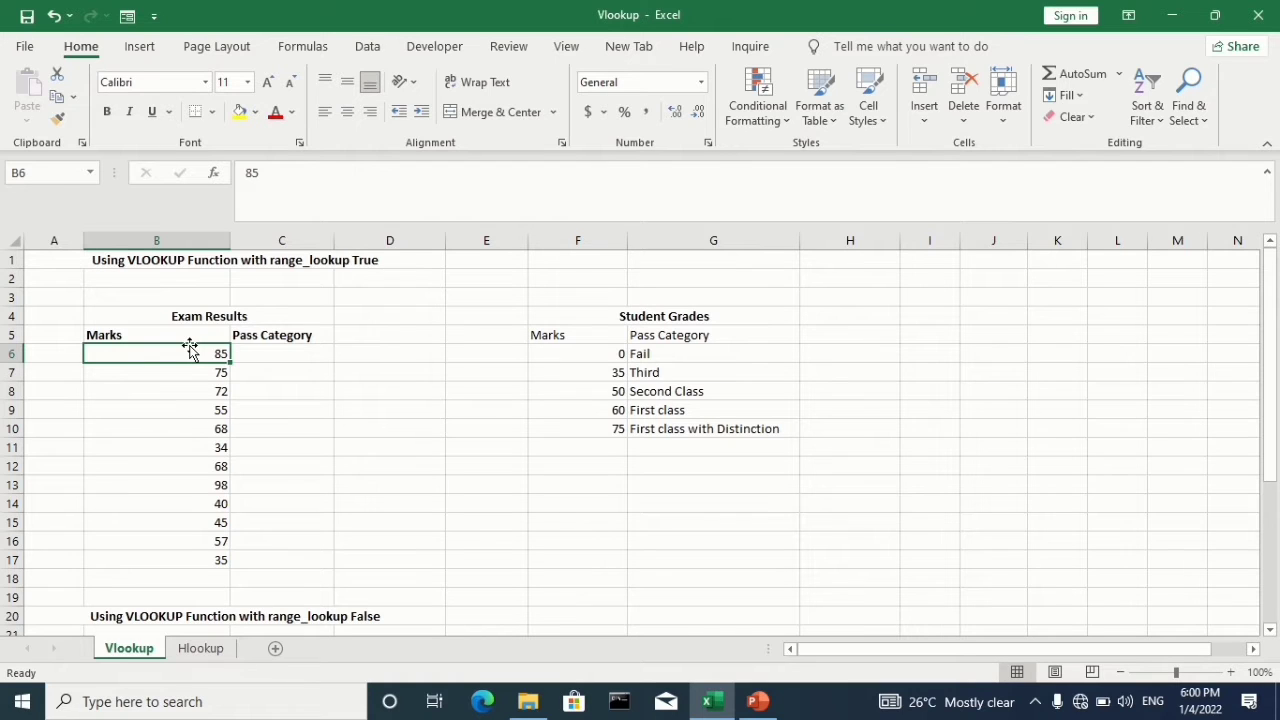
pyautogui.press('Down')
pyautogui.press('Up')
pyautogui.click(280, 460)
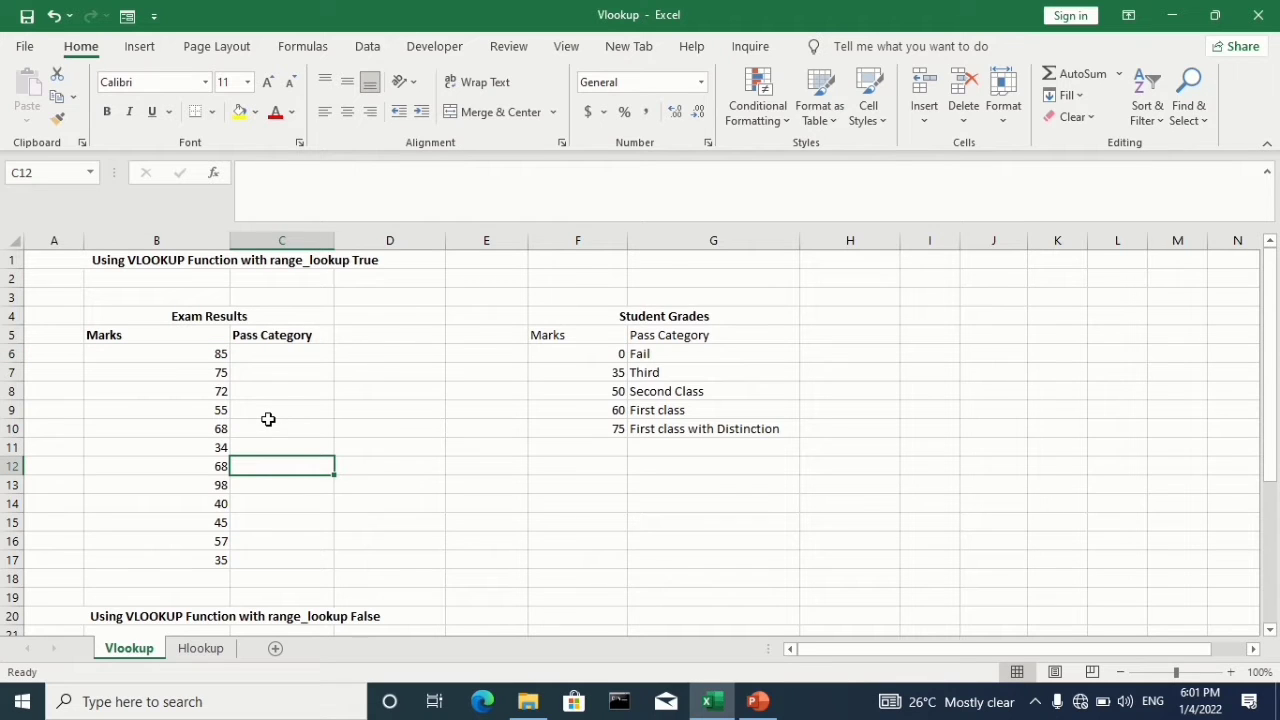
pyautogui.click(264, 354)
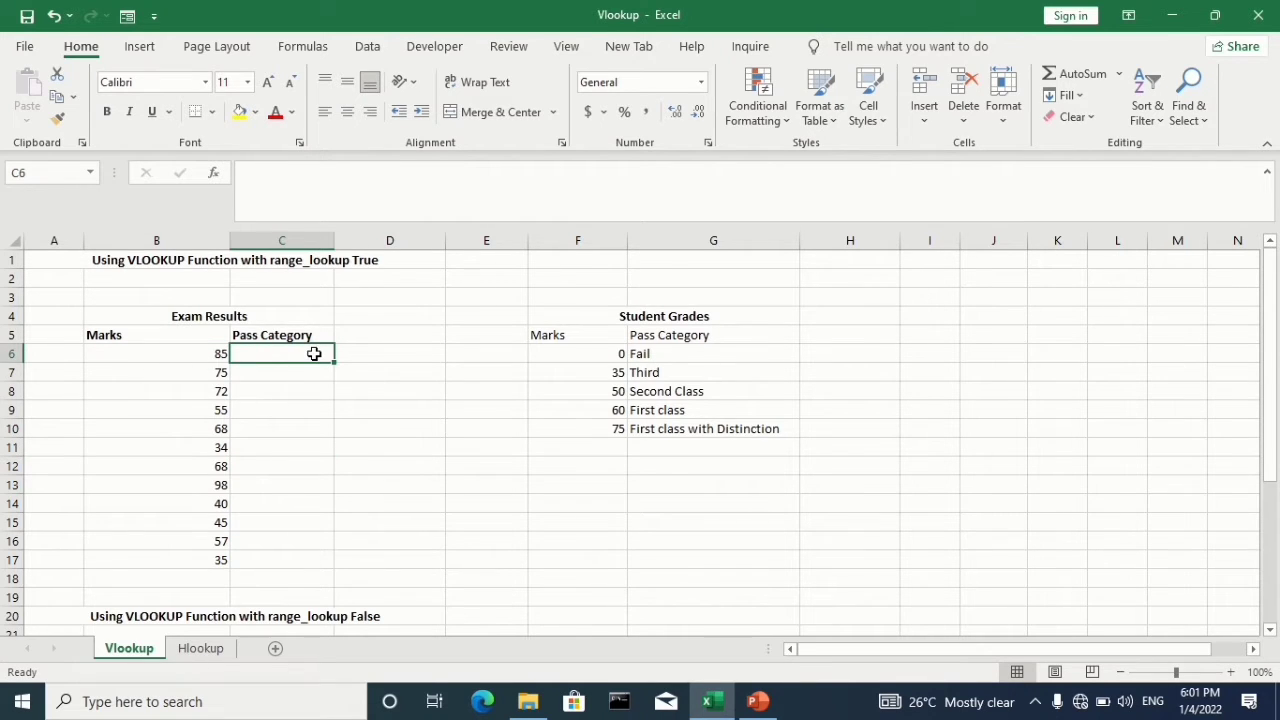
pyautogui.write('firstr')
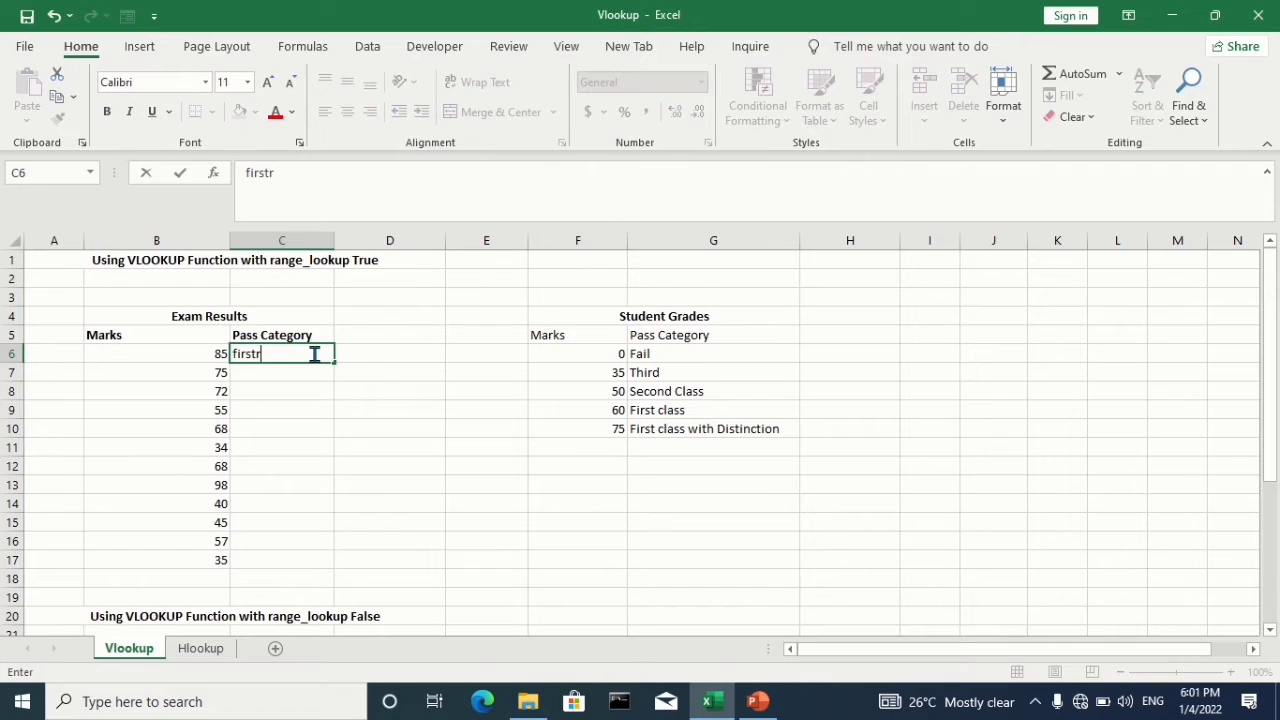
pyautogui.write(' cl')
pyautogui.press('BackSpace')
pyautogui.press('BackSpace')
pyautogui.press('BackSpace')
pyautogui.press('BackSpace')
pyautogui.press('BackSpace')
# Name the Student Grades range F5:G10 "mark"
pyautogui.click(577, 334)
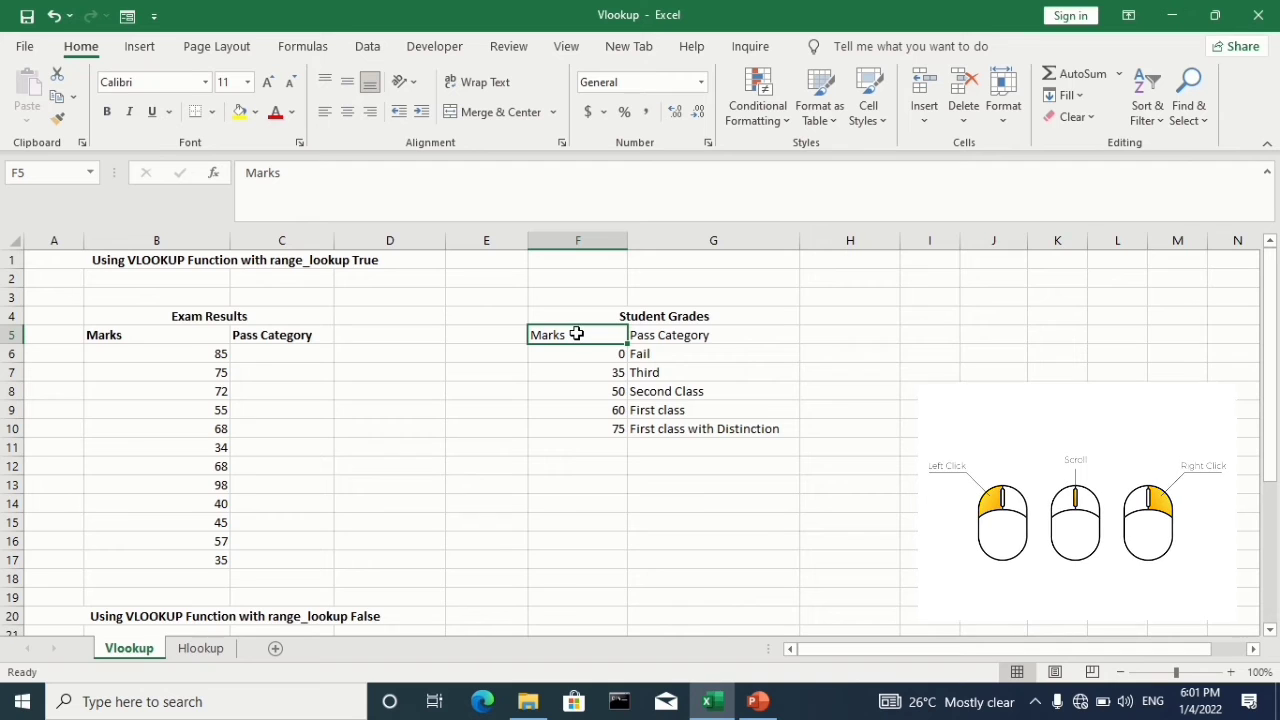
pyautogui.moveTo(577, 334); pyautogui.dragTo(714, 430)
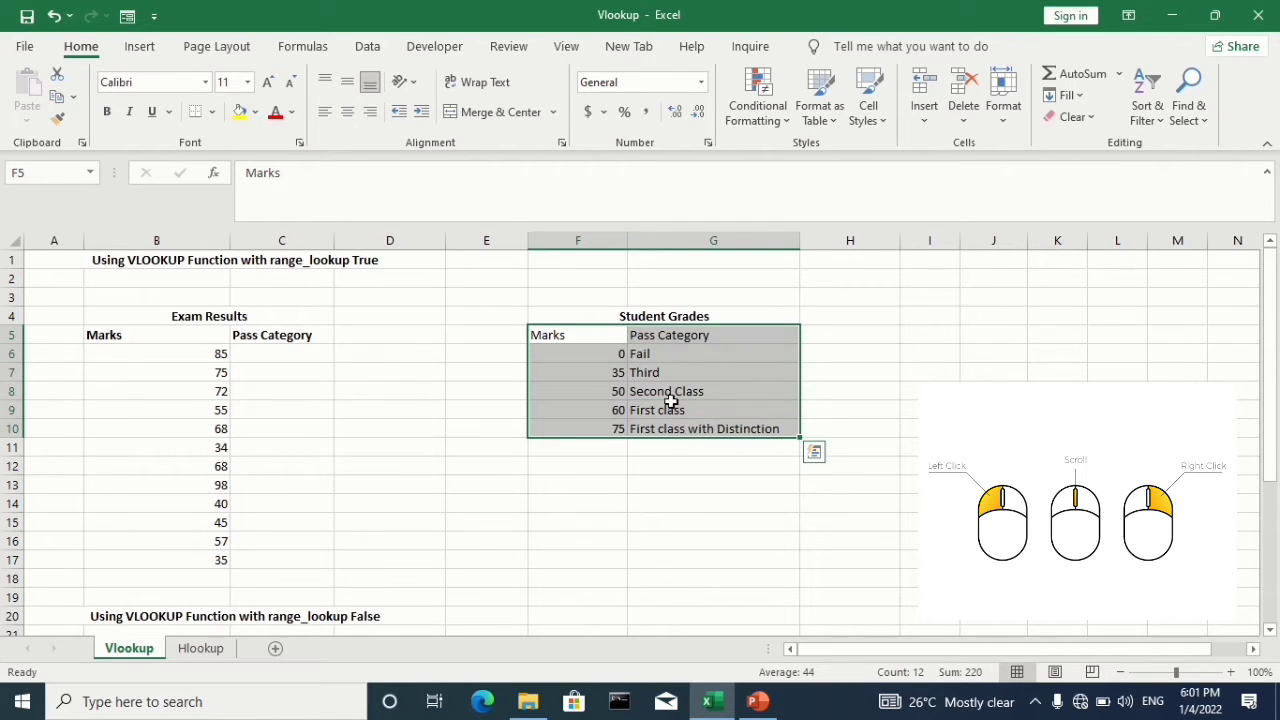
pyautogui.click(51, 173)
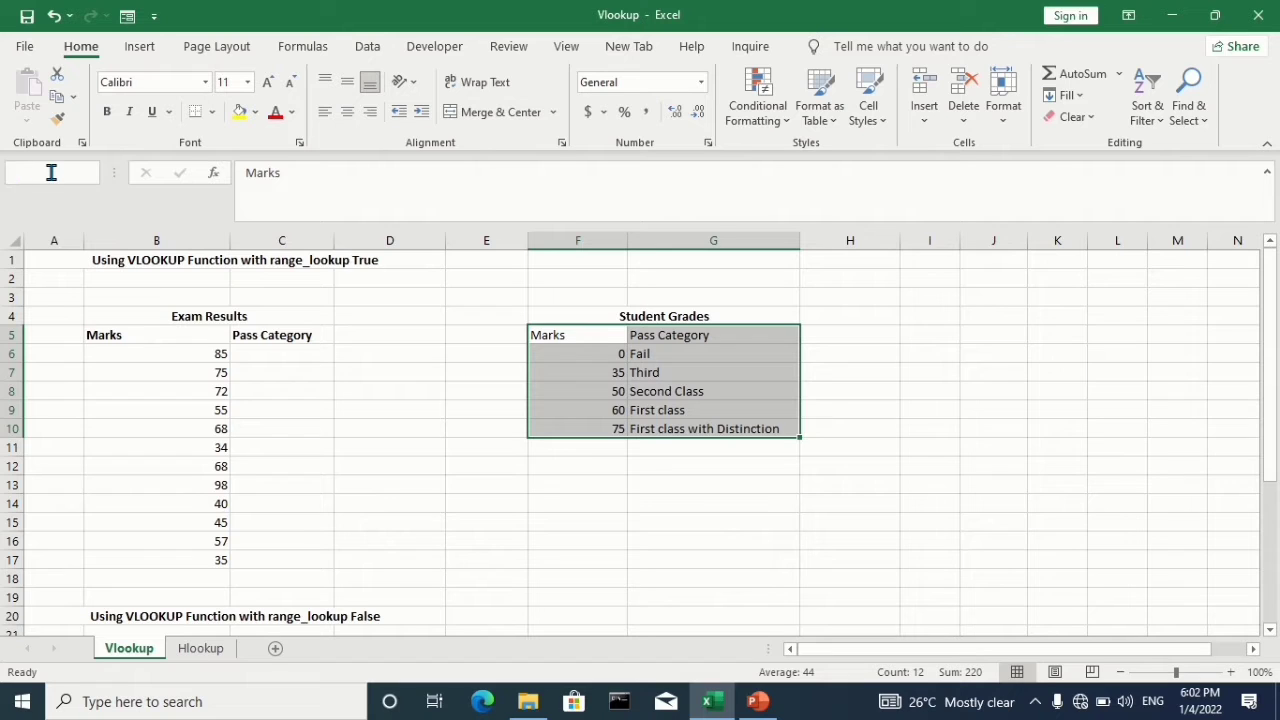
pyautogui.write('mark')
pyautogui.press('Return')
# Enter the formula =VLOOKUP(B6,mark,2,TRUE) in C6 to look up the pass category with an approximate match
pyautogui.click(261, 356)
pyautogui.write('=vlo')
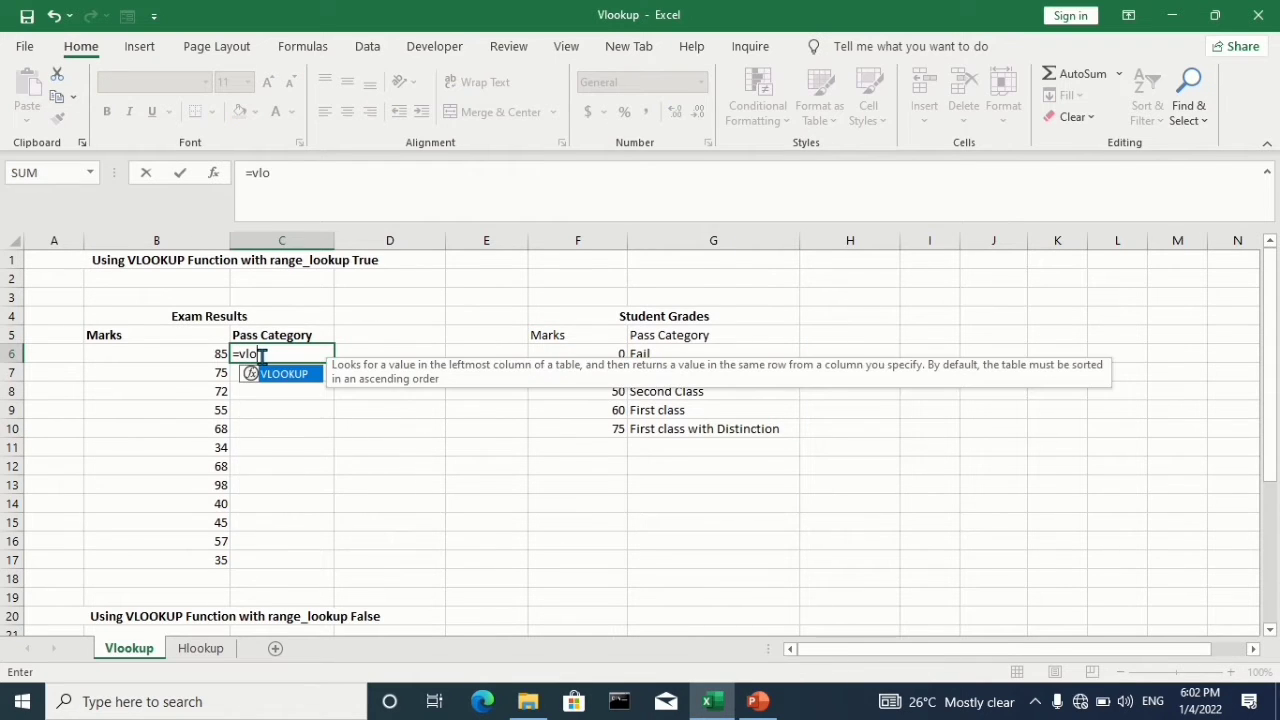
pyautogui.press('Tab')
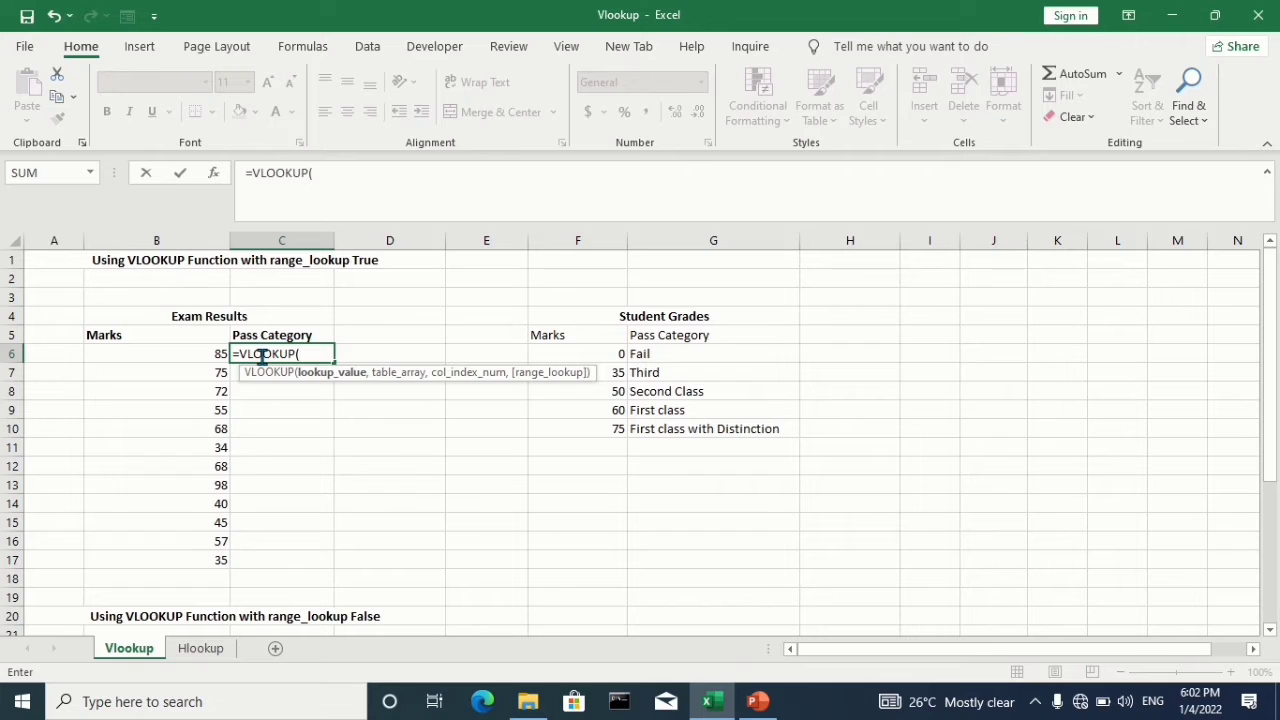
pyautogui.click(208, 356)
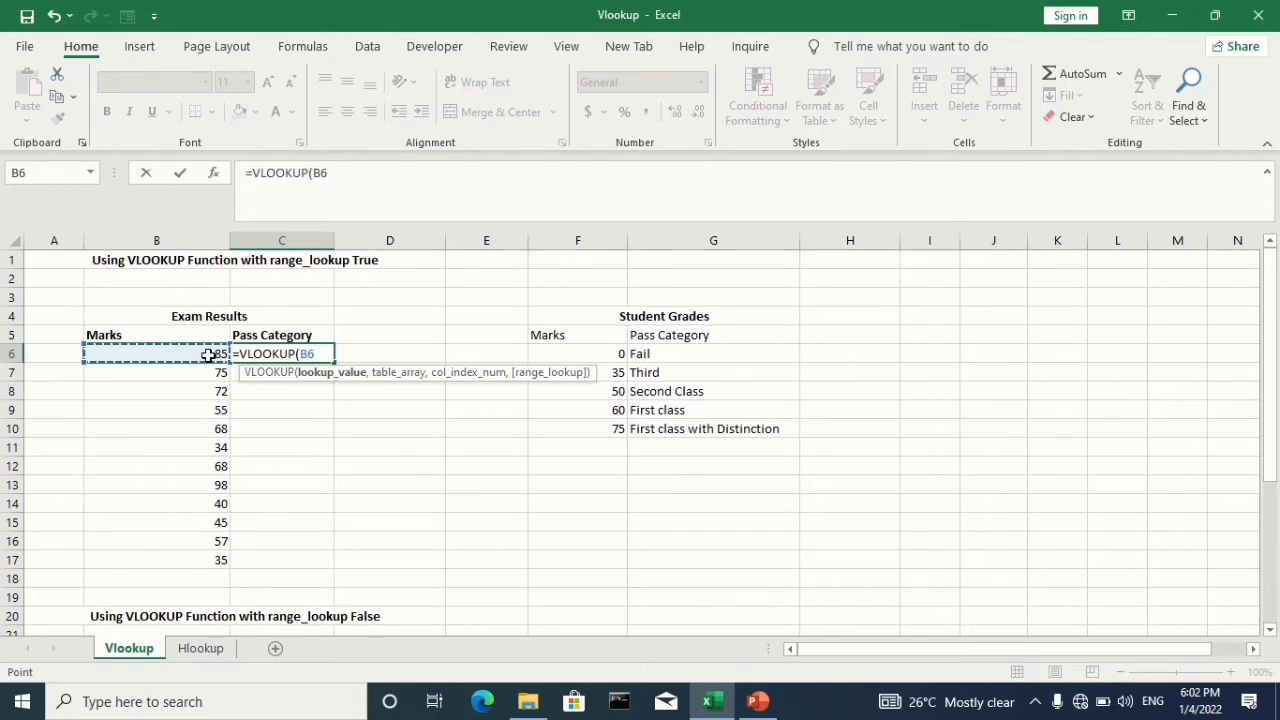
pyautogui.write(',')
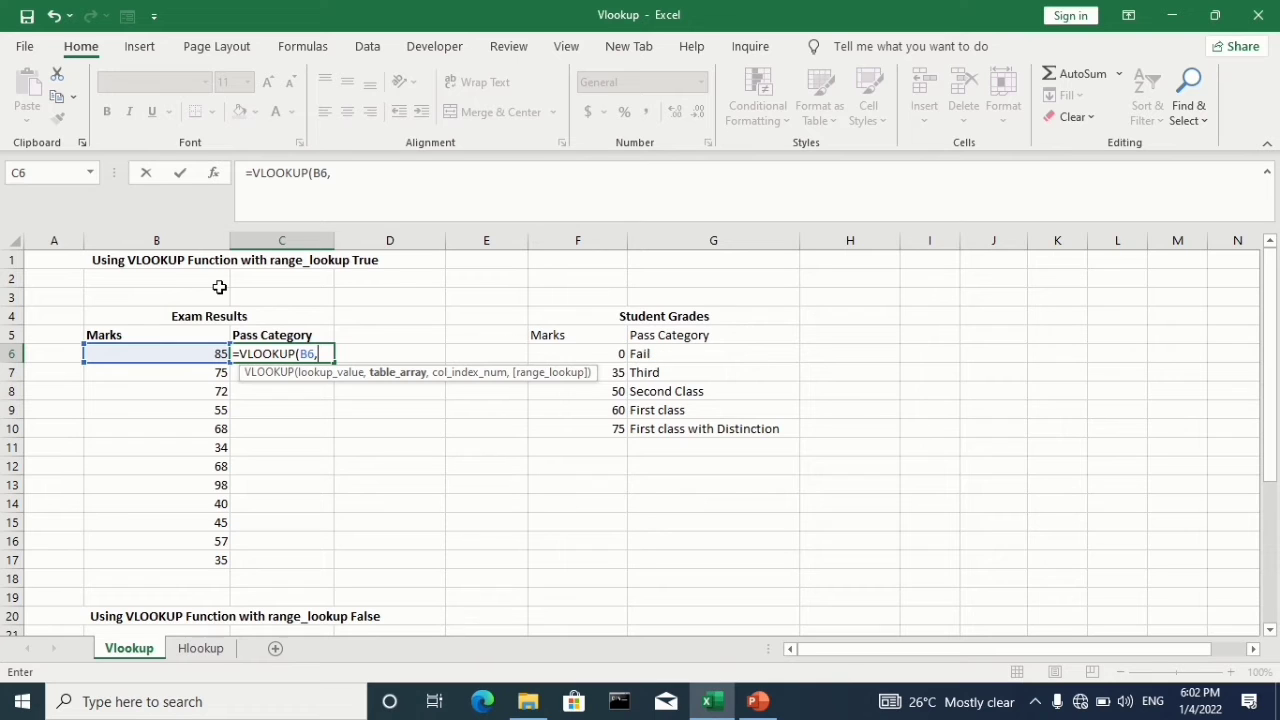
pyautogui.write('ma')
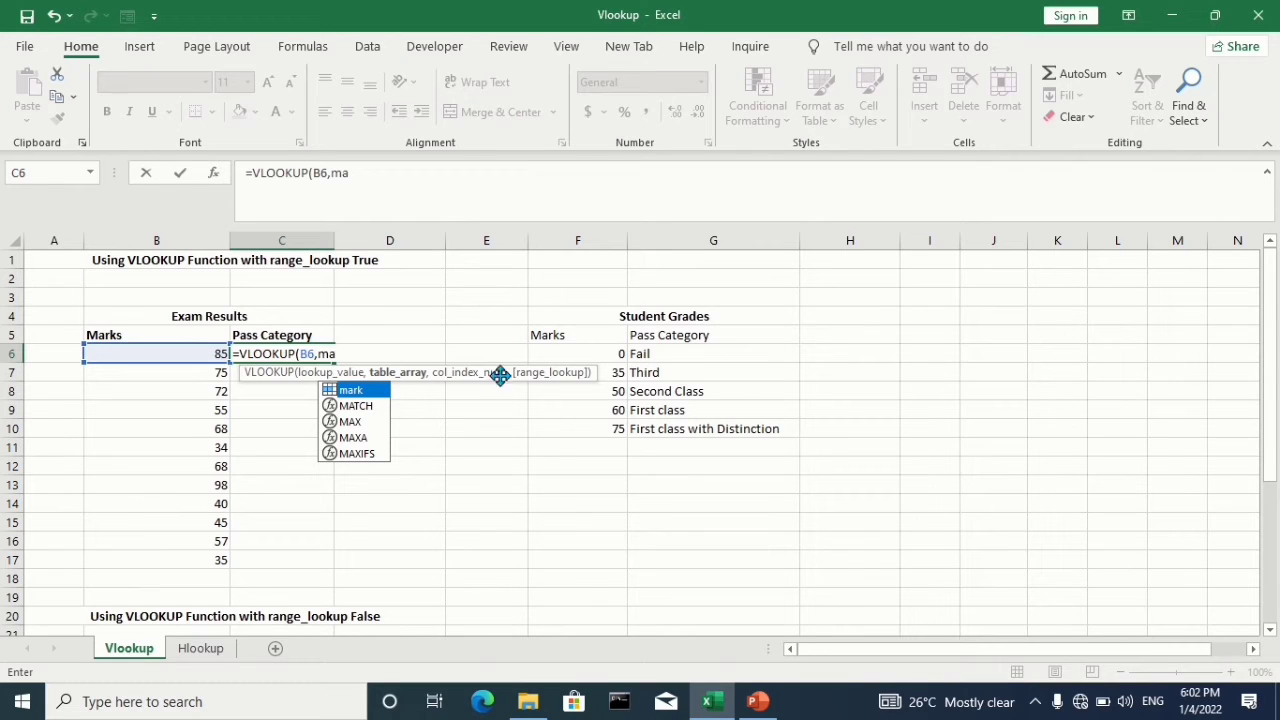
pyautogui.doubleClick(377, 392)
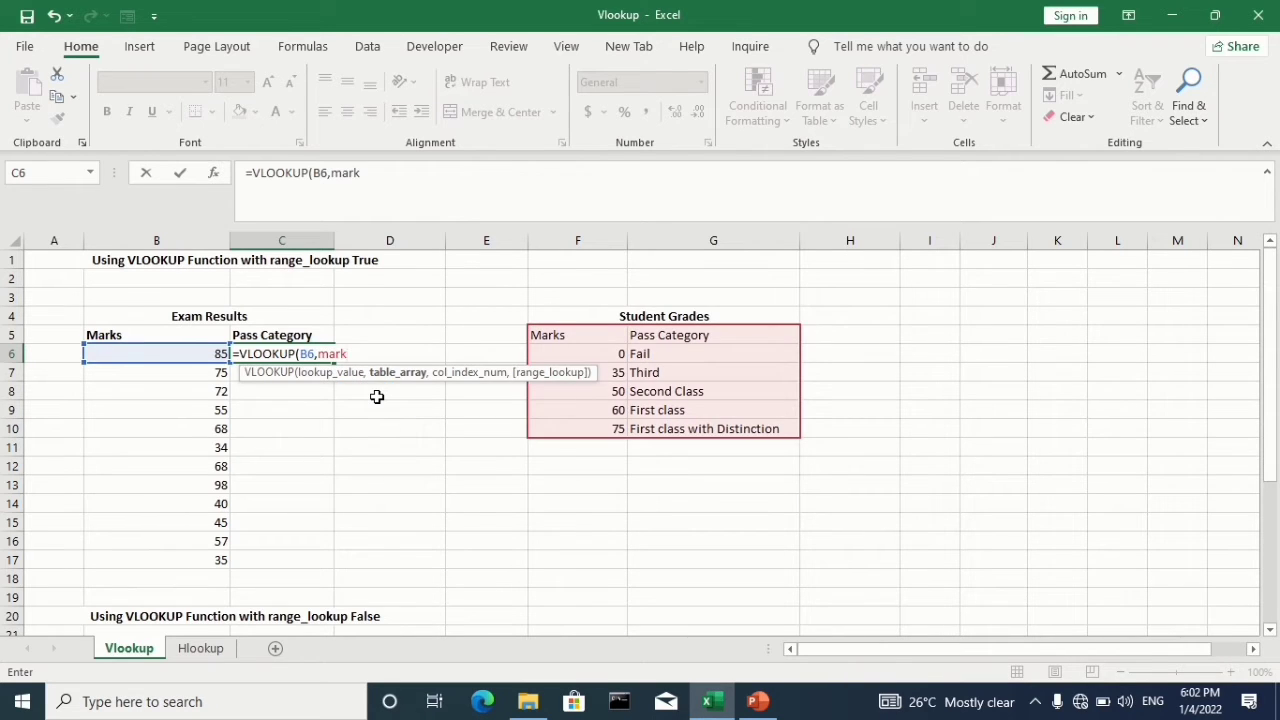
pyautogui.write(',2')
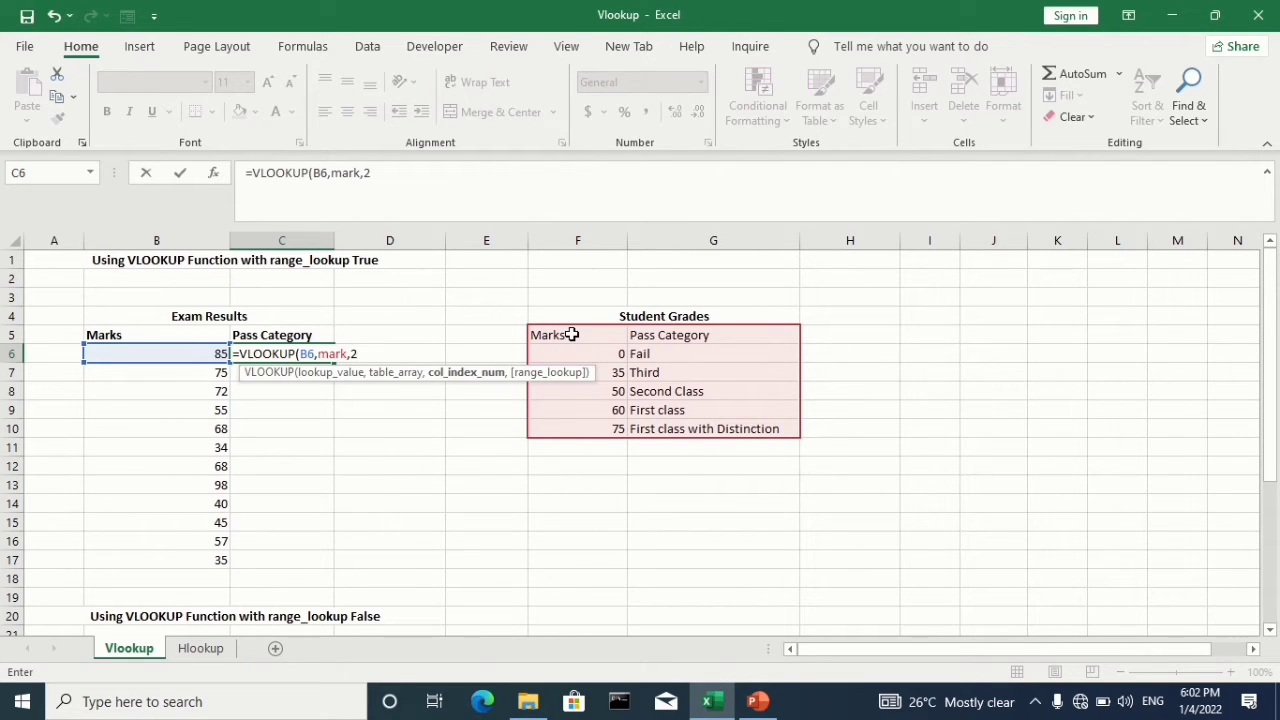
pyautogui.write(',')
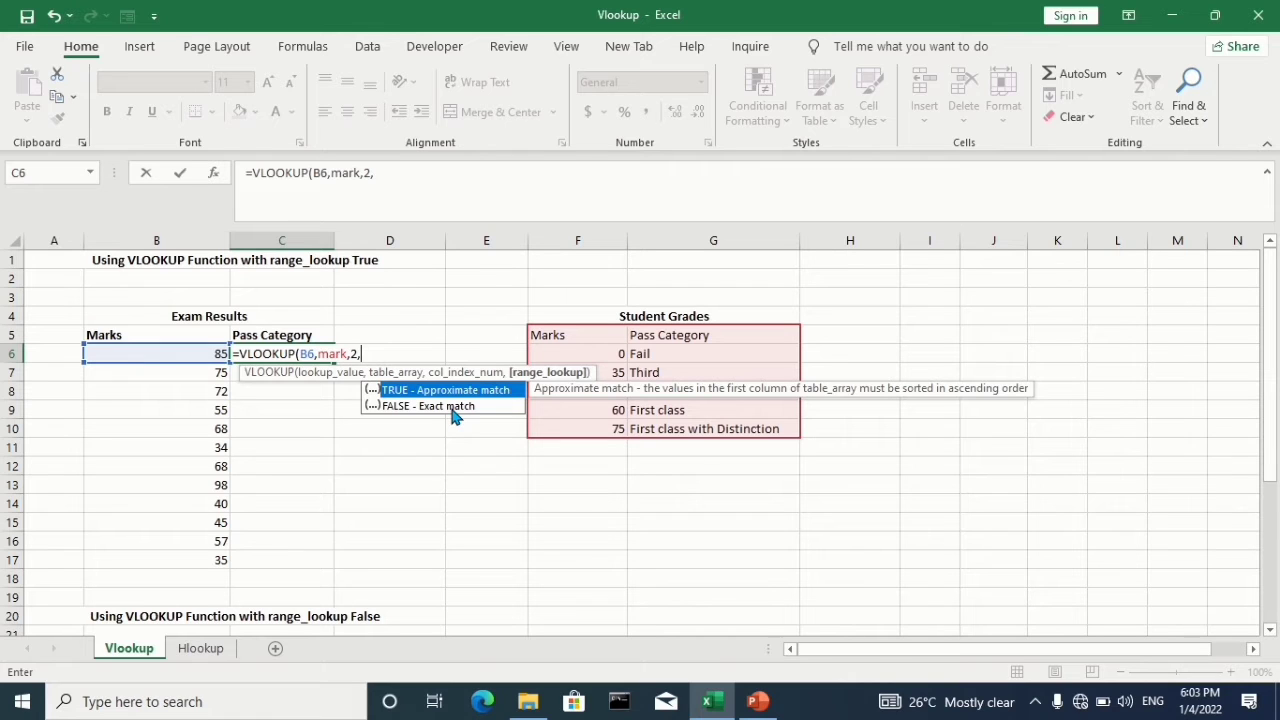
pyautogui.press('Tab')
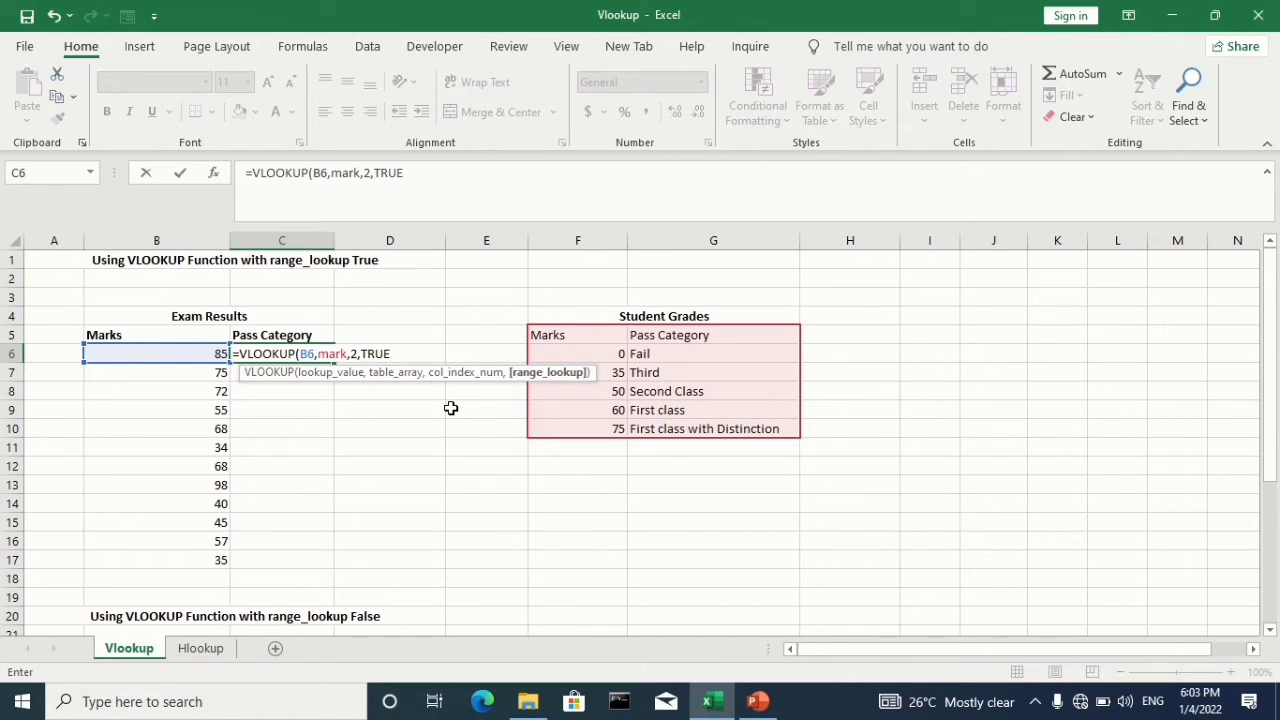
pyautogui.press('Tab')
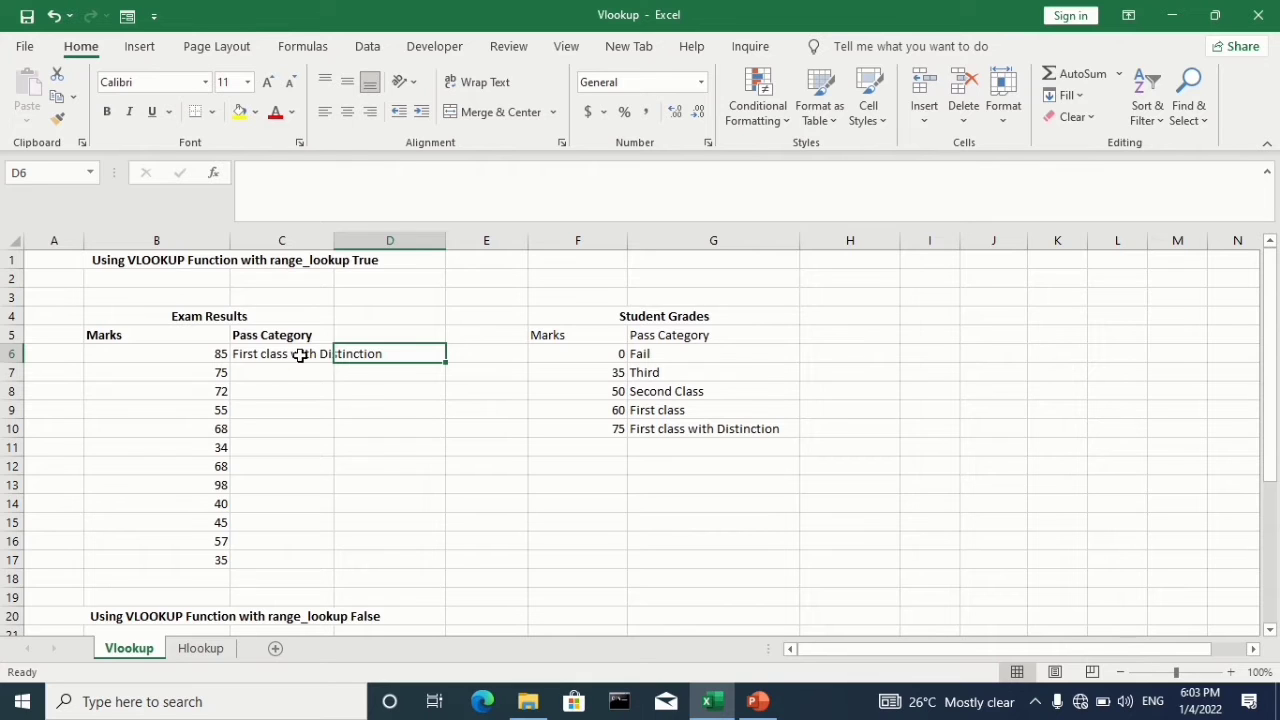
# Widen column C to fit the category text and fill the C6 formula down through C17
pyautogui.click(300, 355)
pyautogui.moveTo(334, 243); pyautogui.dragTo(414, 248)
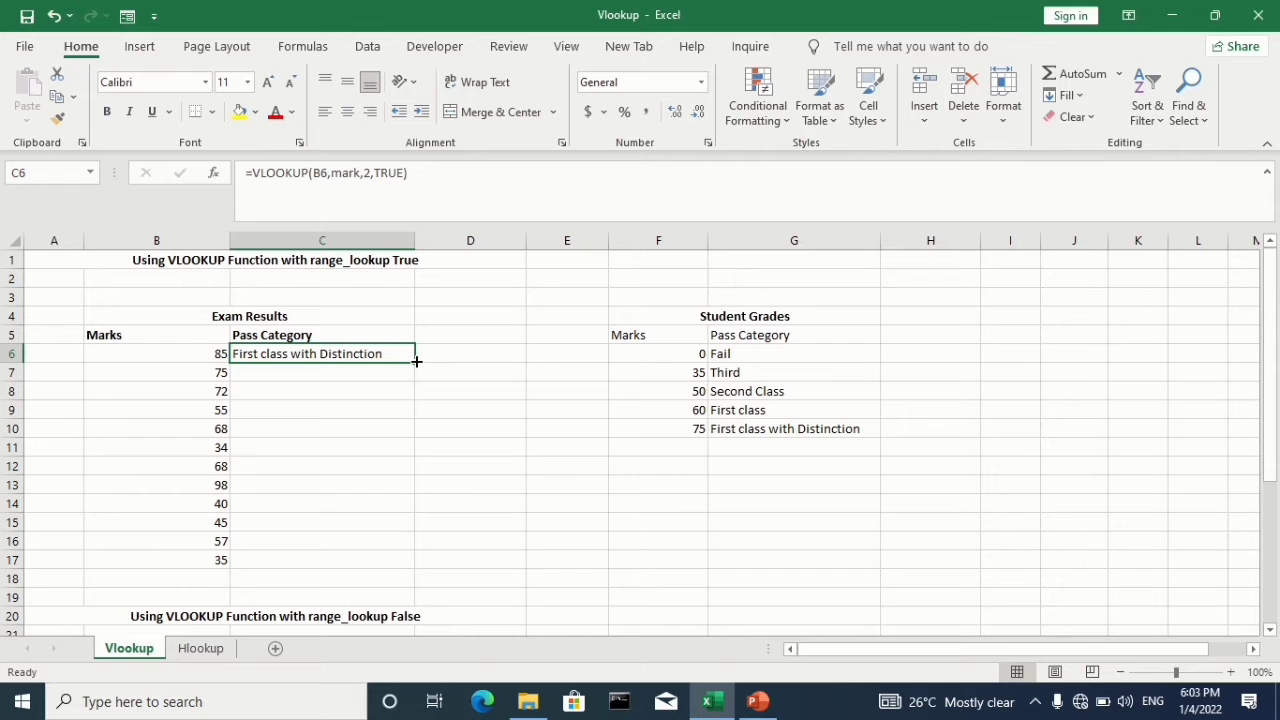
pyautogui.scroll(1, 415, 360)
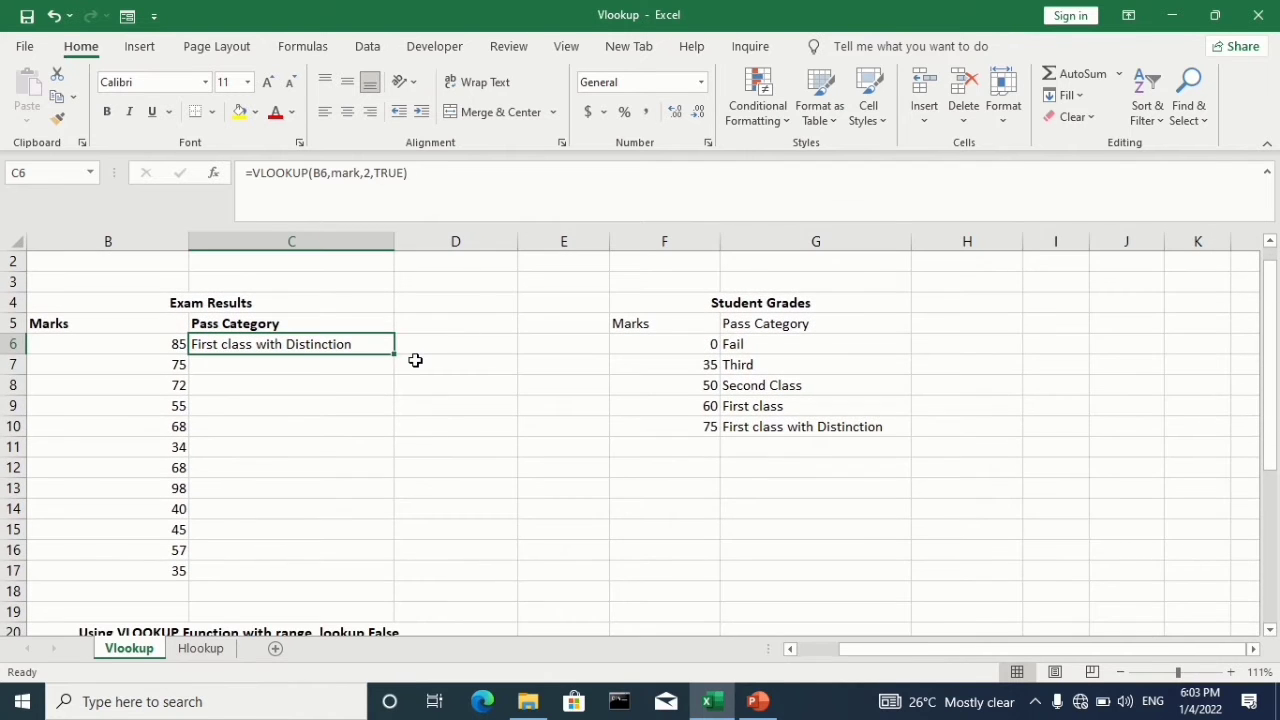
pyautogui.moveTo(394, 356); pyautogui.dragTo(389, 580)
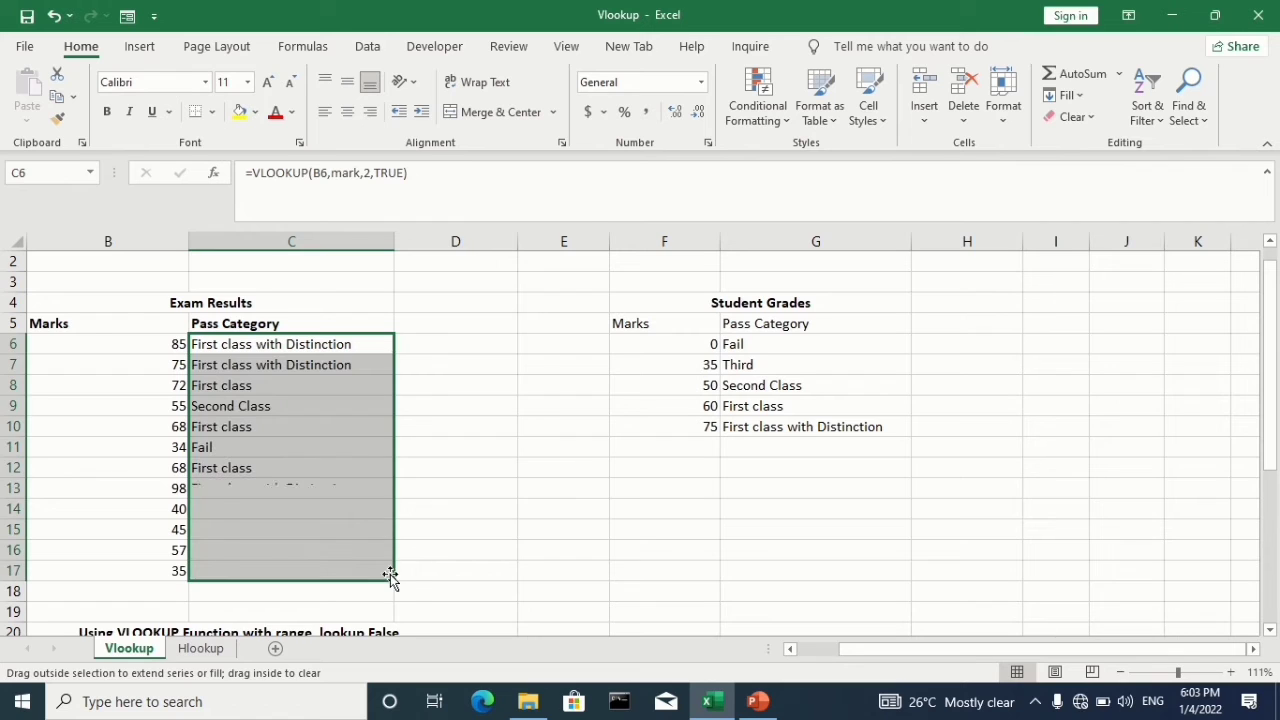
pyautogui.click(374, 546)
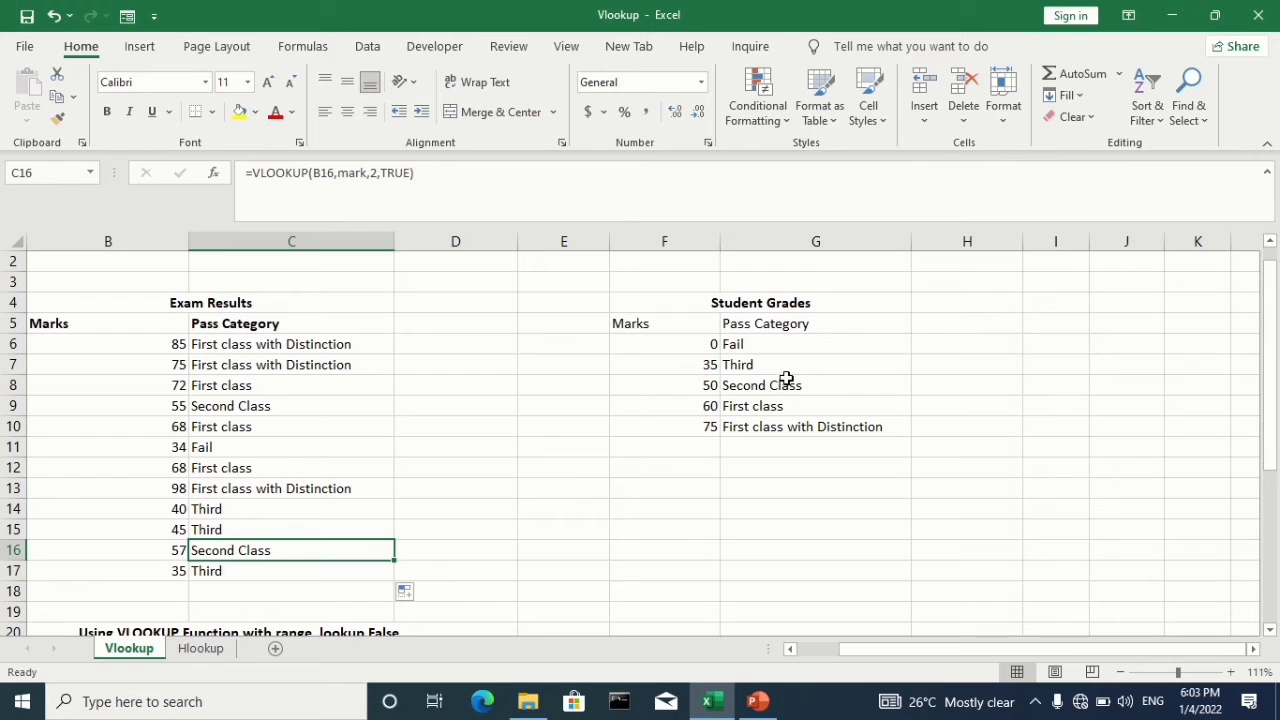
# Examine the product table in the range_lookup False section and the product ID and price lookup cells below it
pyautogui.click(410, 461)
pyautogui.press('Down')
pyautogui.press('Down')
pyautogui.press('Down')
pyautogui.press('Down')
pyautogui.press('Down')
pyautogui.press('Down')
pyautogui.press('Down')
pyautogui.press('Down')
pyautogui.press('Down')
pyautogui.press('Down')
pyautogui.press('Down')
pyautogui.press('Down')
pyautogui.press('Down')
pyautogui.press('Down')
pyautogui.press('Down')
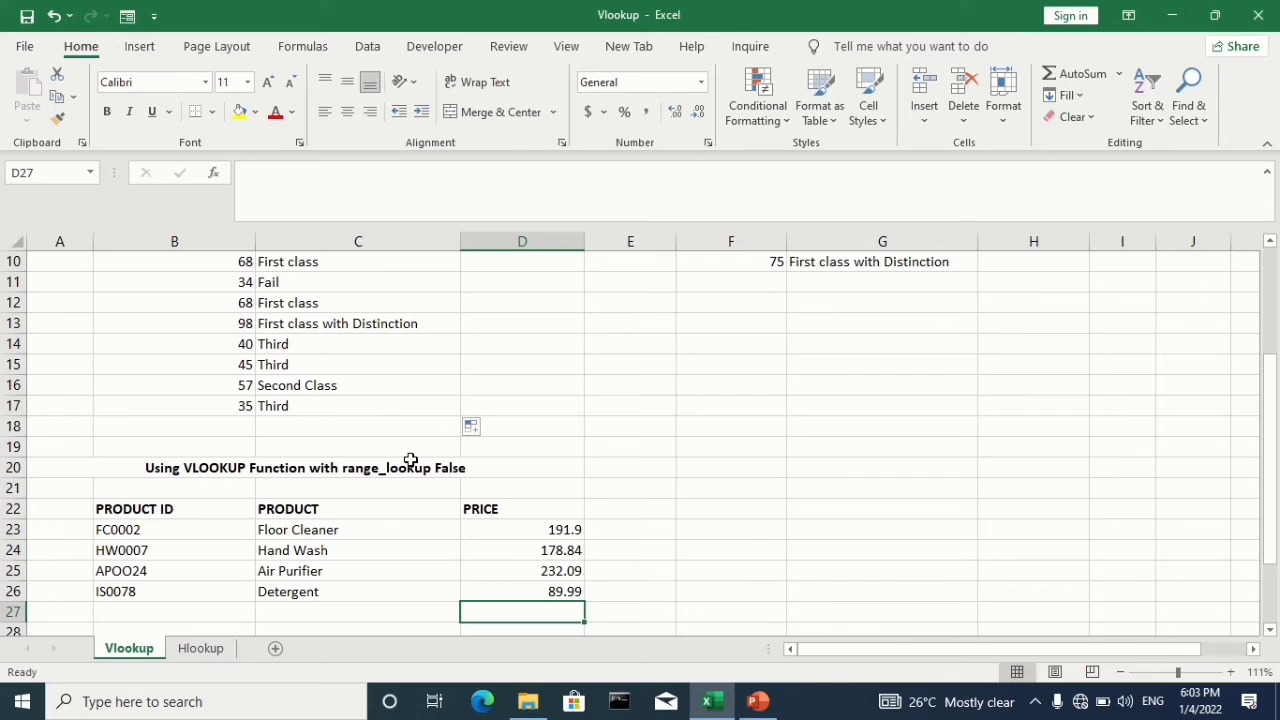
pyautogui.press('Down')
pyautogui.press('Down')
pyautogui.press('Down')
pyautogui.press('Down')
pyautogui.press('Down')
pyautogui.press('Down')
pyautogui.press('Down')
pyautogui.press('Up')
pyautogui.press('Up')
pyautogui.press('Up')
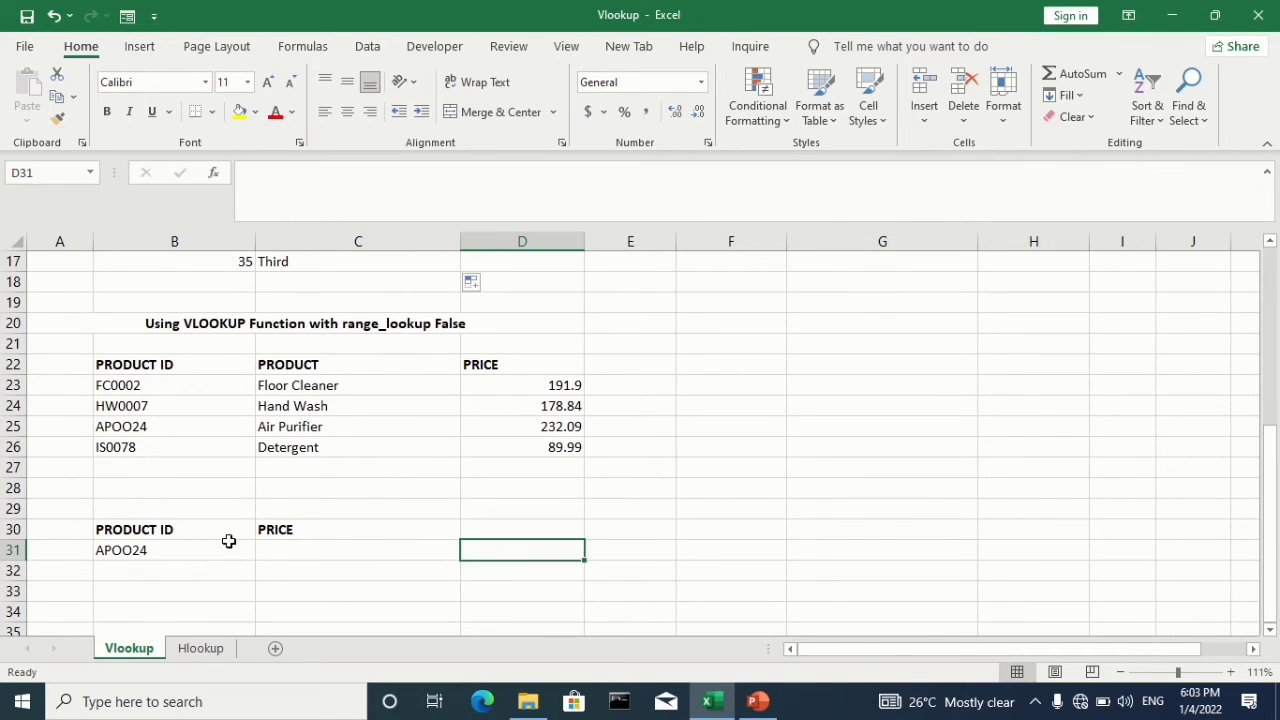
pyautogui.click(150, 551)
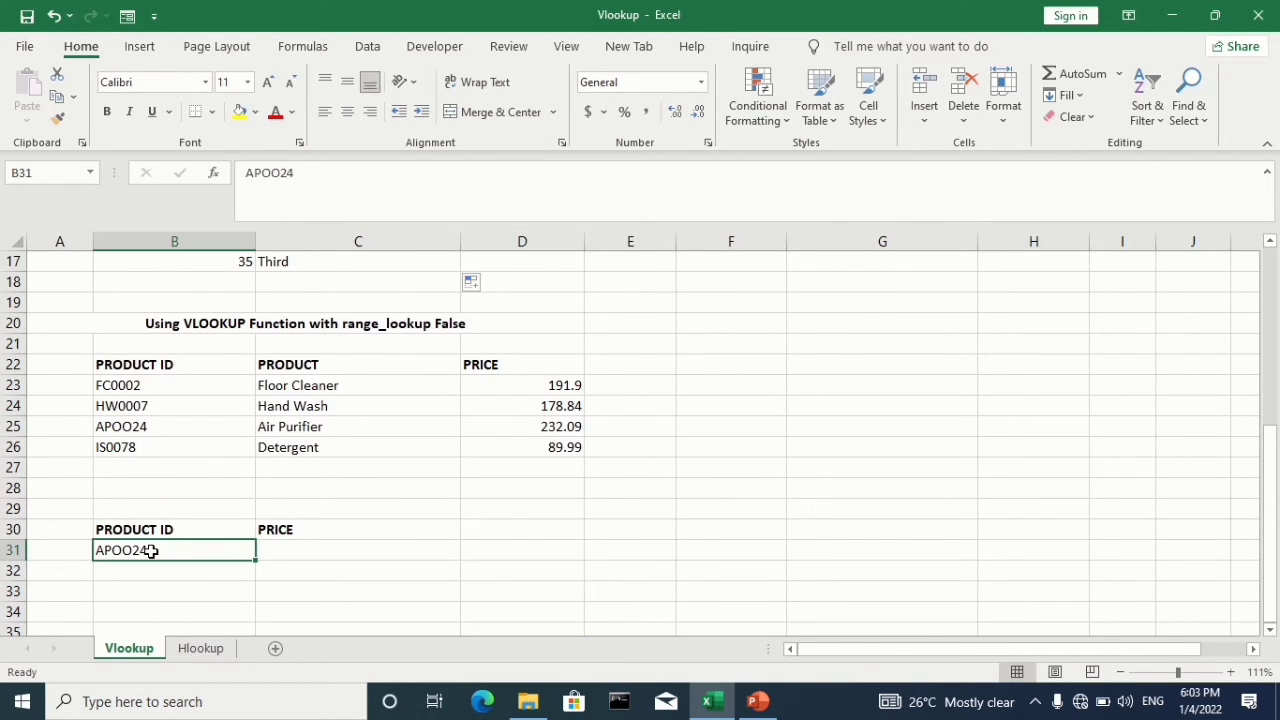
pyautogui.click(298, 550)
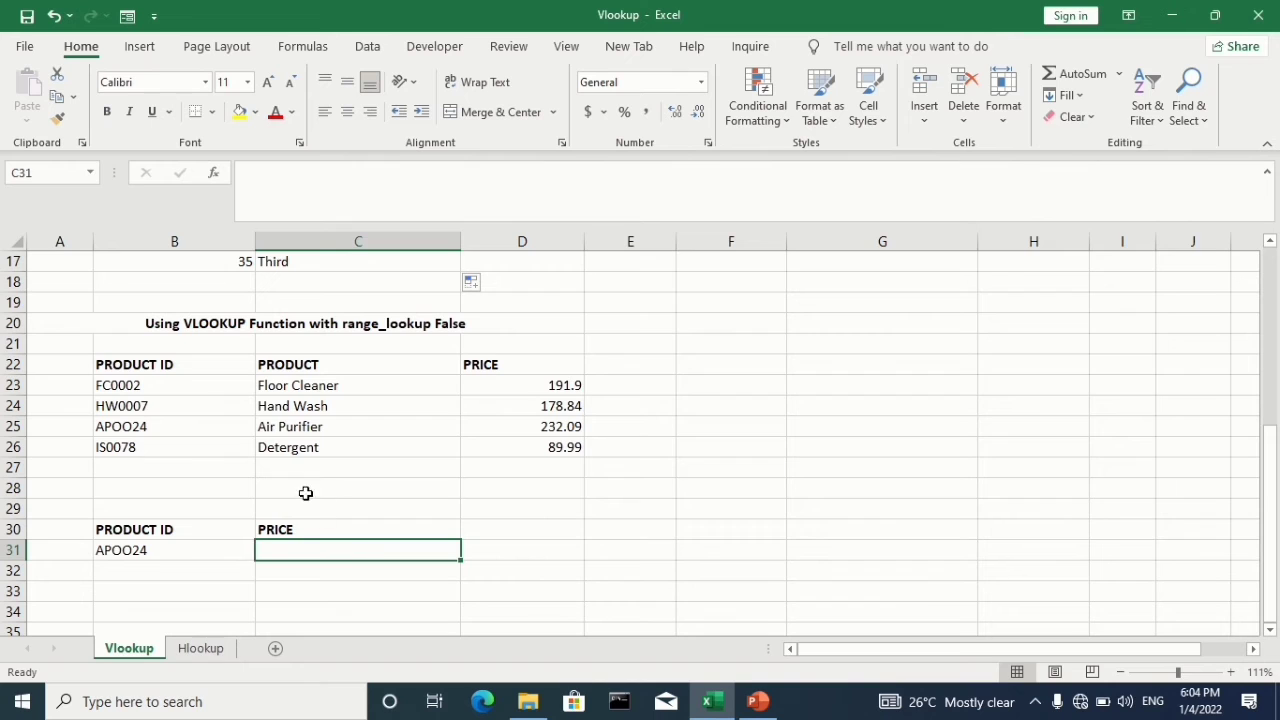
pyautogui.write('=')
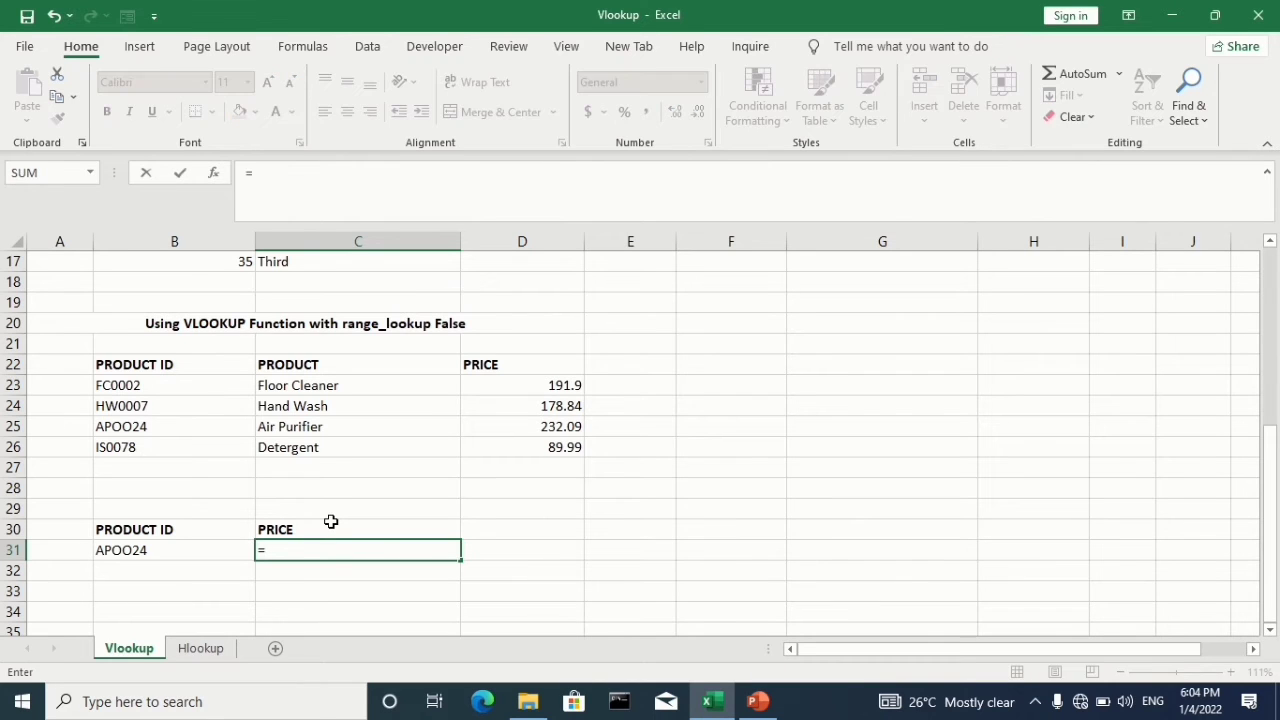
pyautogui.press('BackSpace')
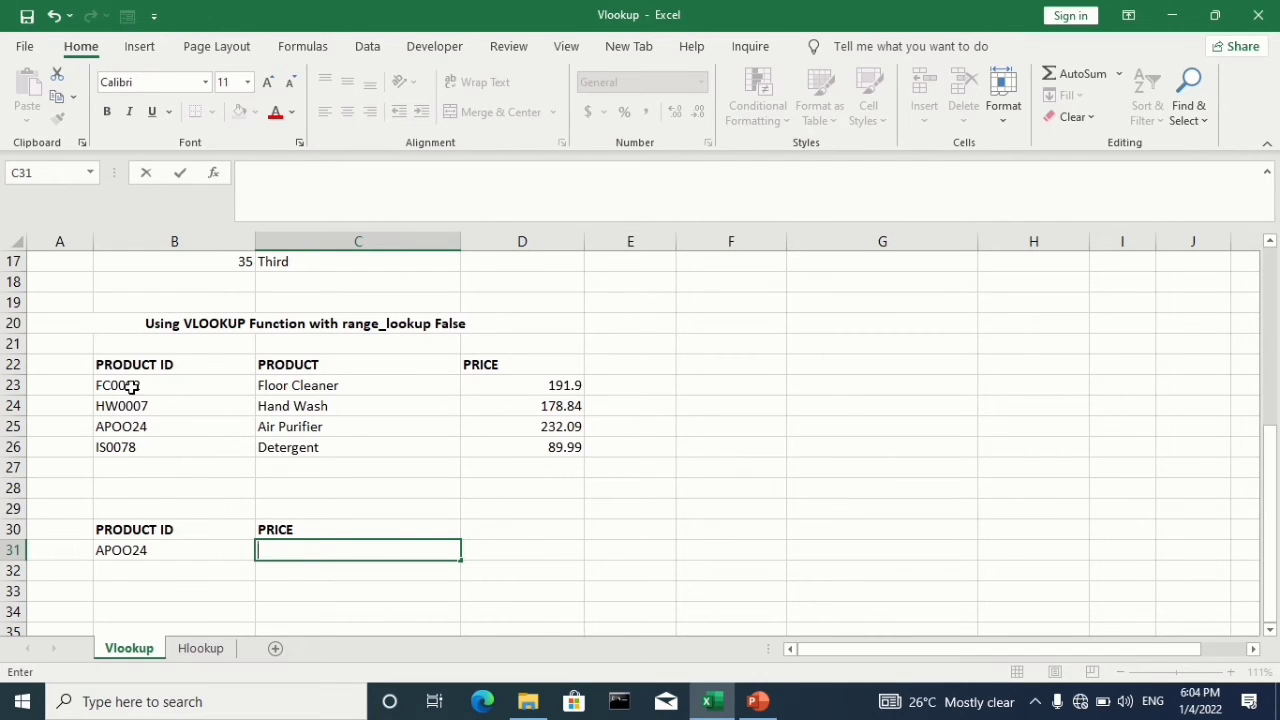
# Name the product data range B23:D26 "productinfo"
pyautogui.moveTo(114, 386); pyautogui.dragTo(511, 450)
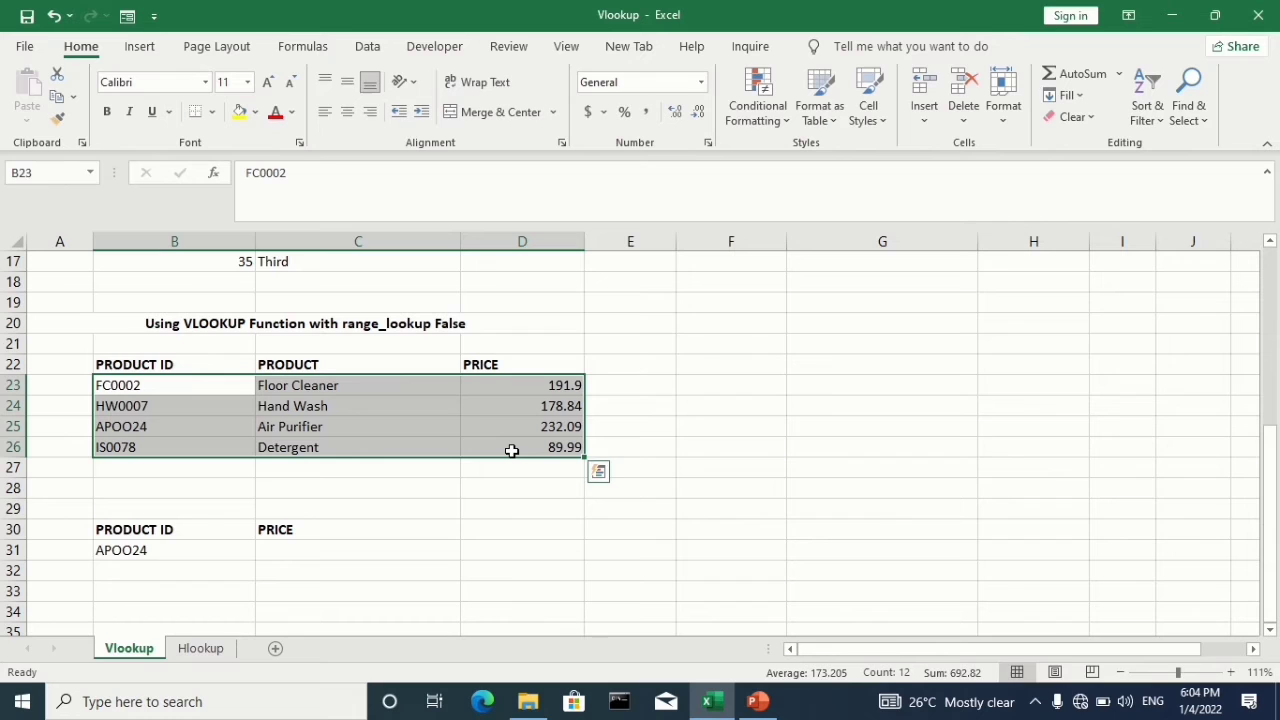
pyautogui.click(46, 173)
pyautogui.press('BackSpace')
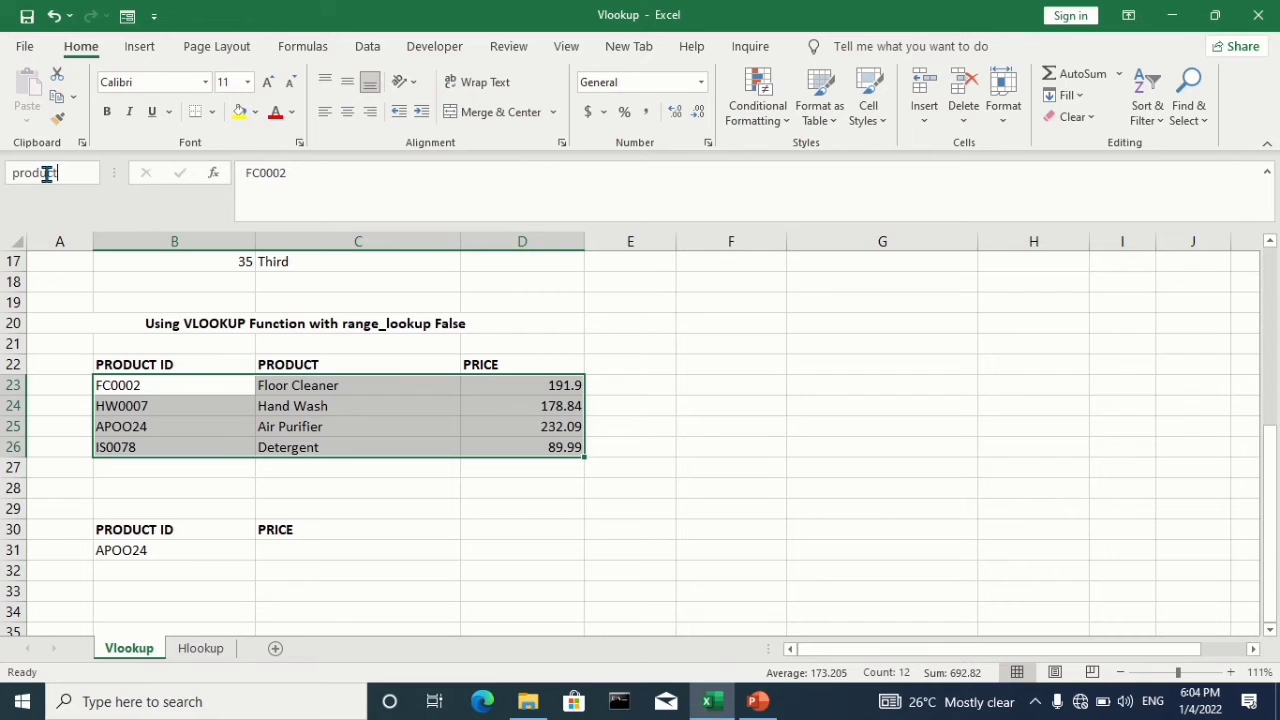
pyautogui.write('productinfo')
pyautogui.press('Return')
# Enter the formula =VLOOKUP(B31,productinfo,3,FALSE) in C31 to look up the product's price with an exact match
pyautogui.click(273, 546)
pyautogui.write('=vloo')
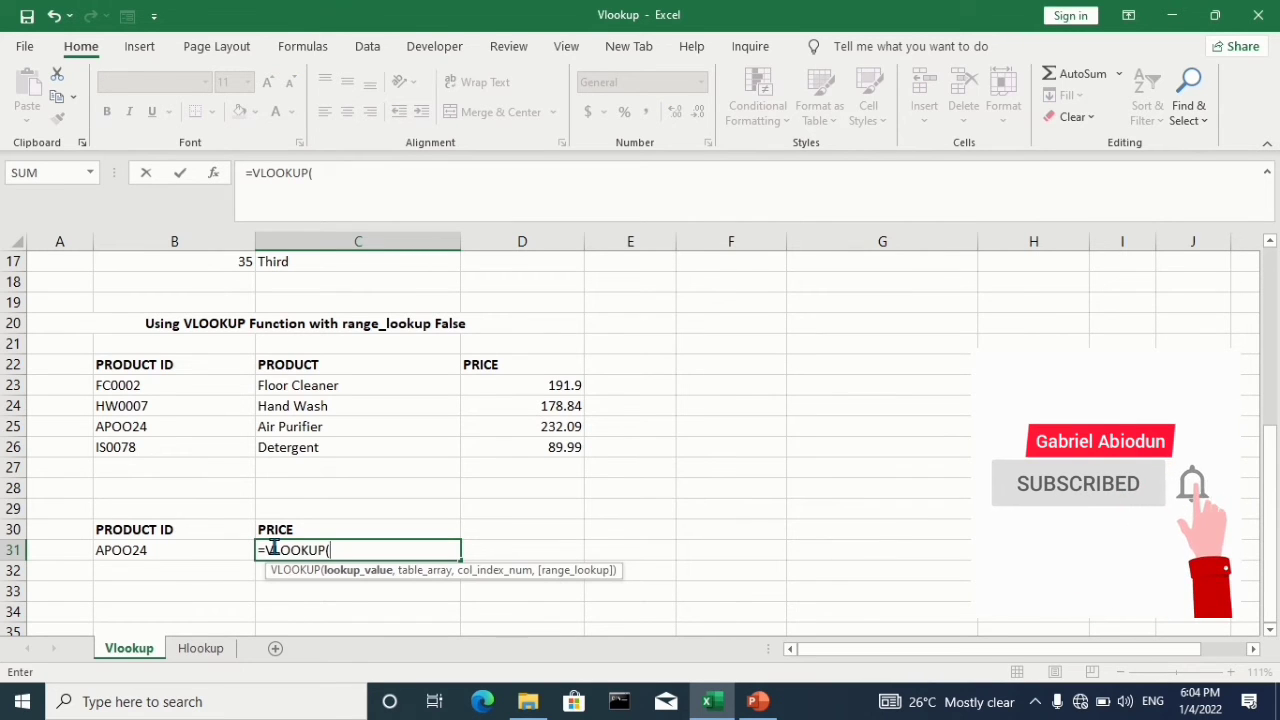
pyautogui.click(175, 551)
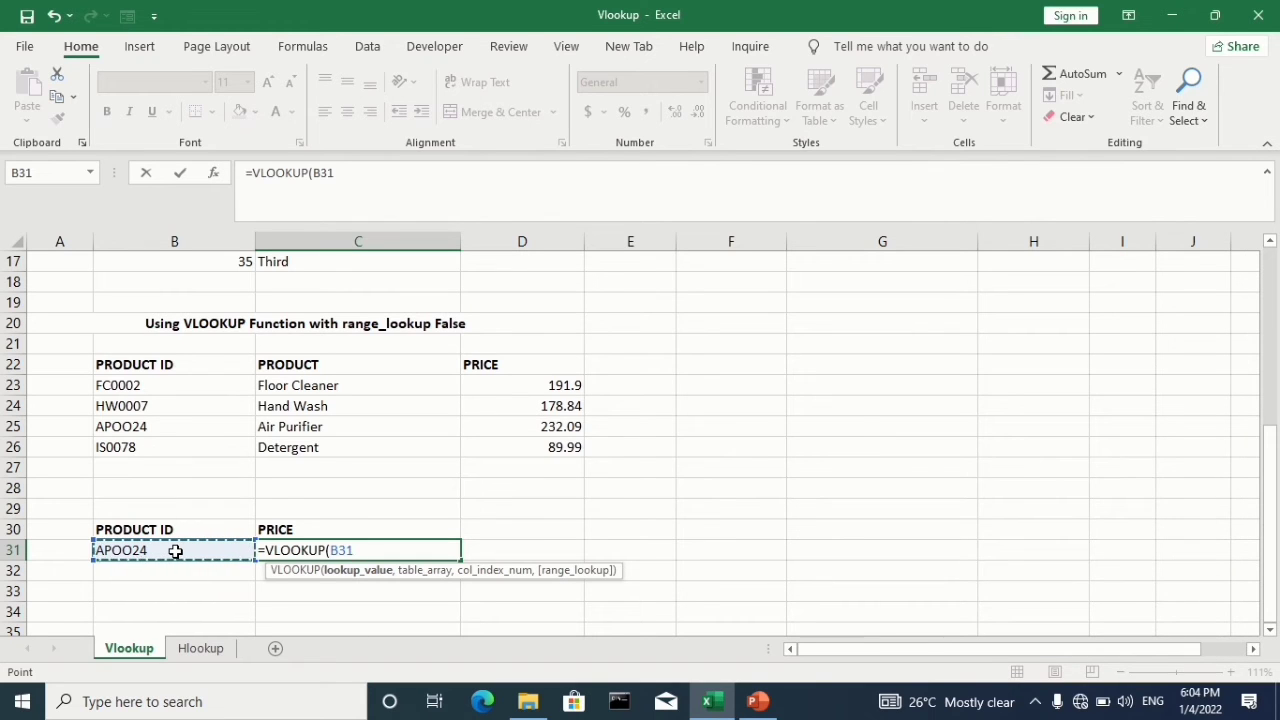
pyautogui.write(',')
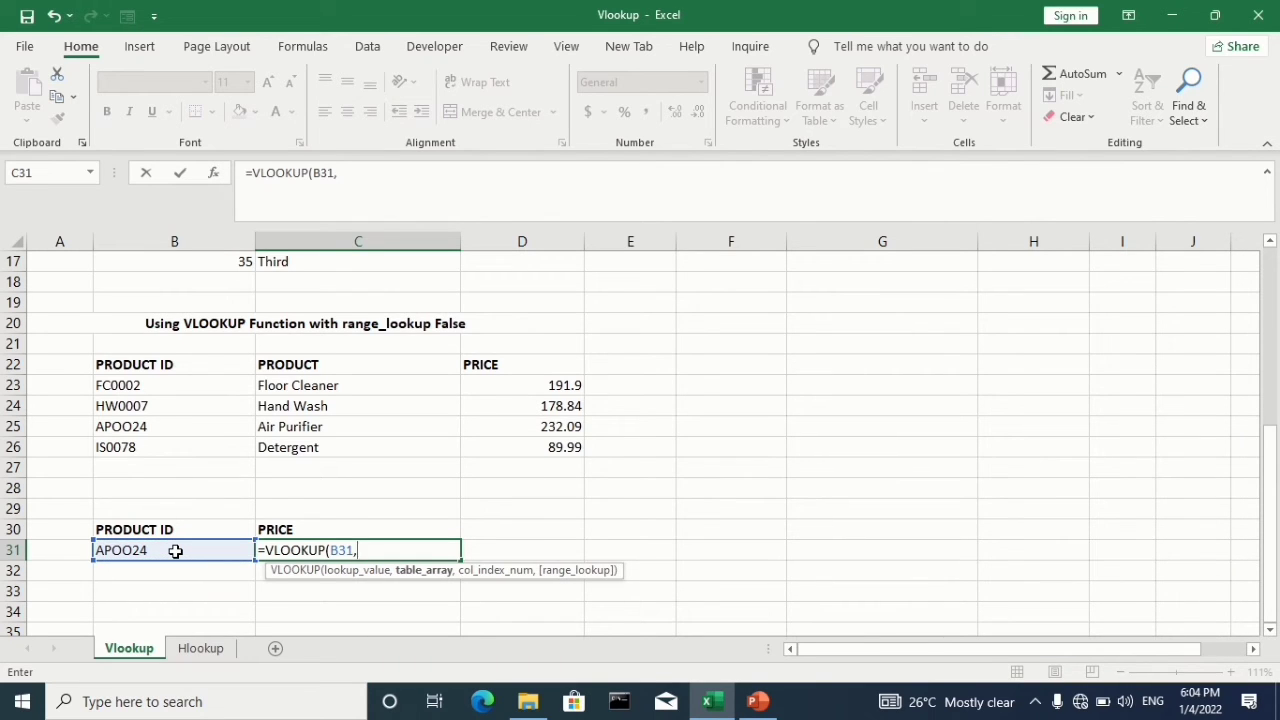
pyautogui.write('pro')
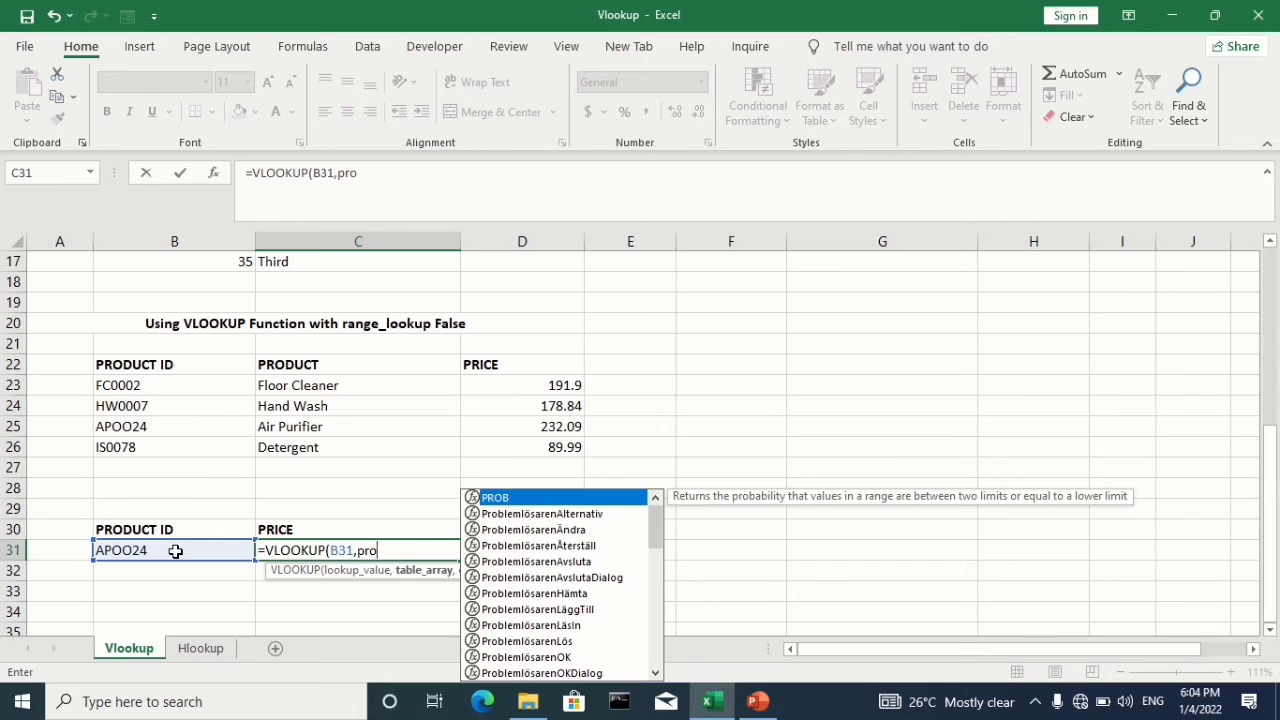
pyautogui.write('d')
pyautogui.press('Down')
pyautogui.press('Tab')
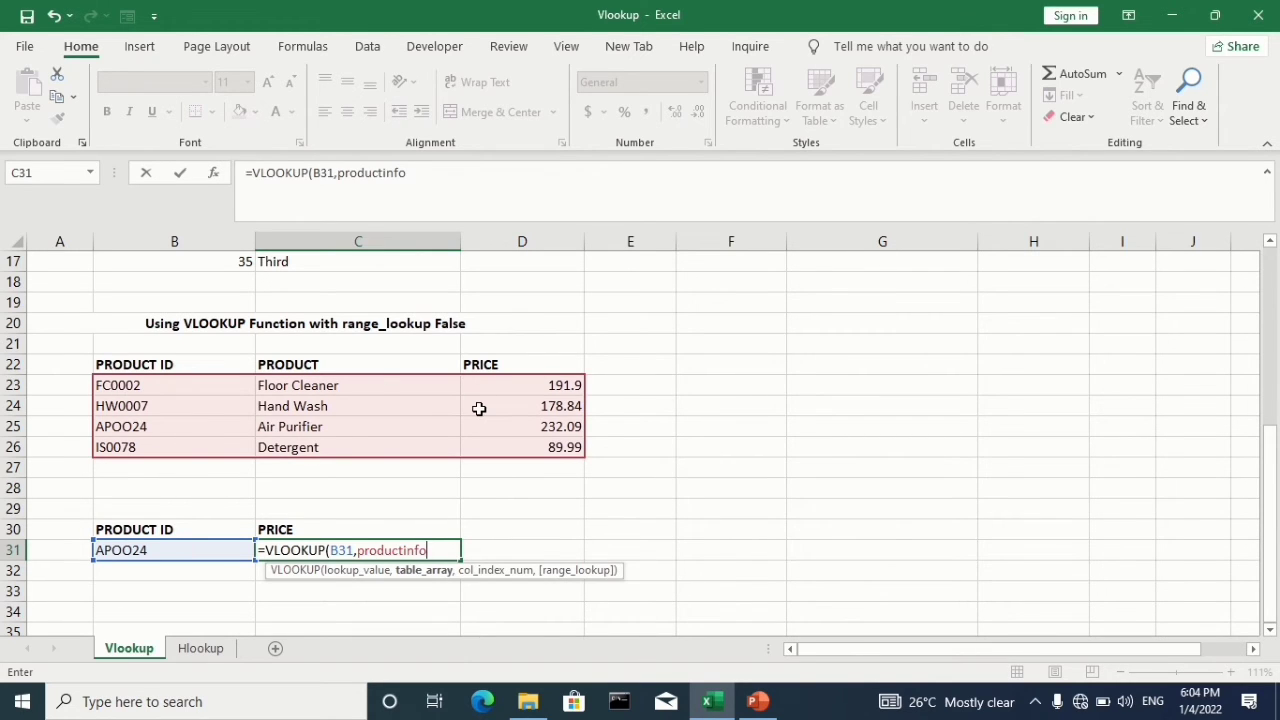
pyautogui.write(',')
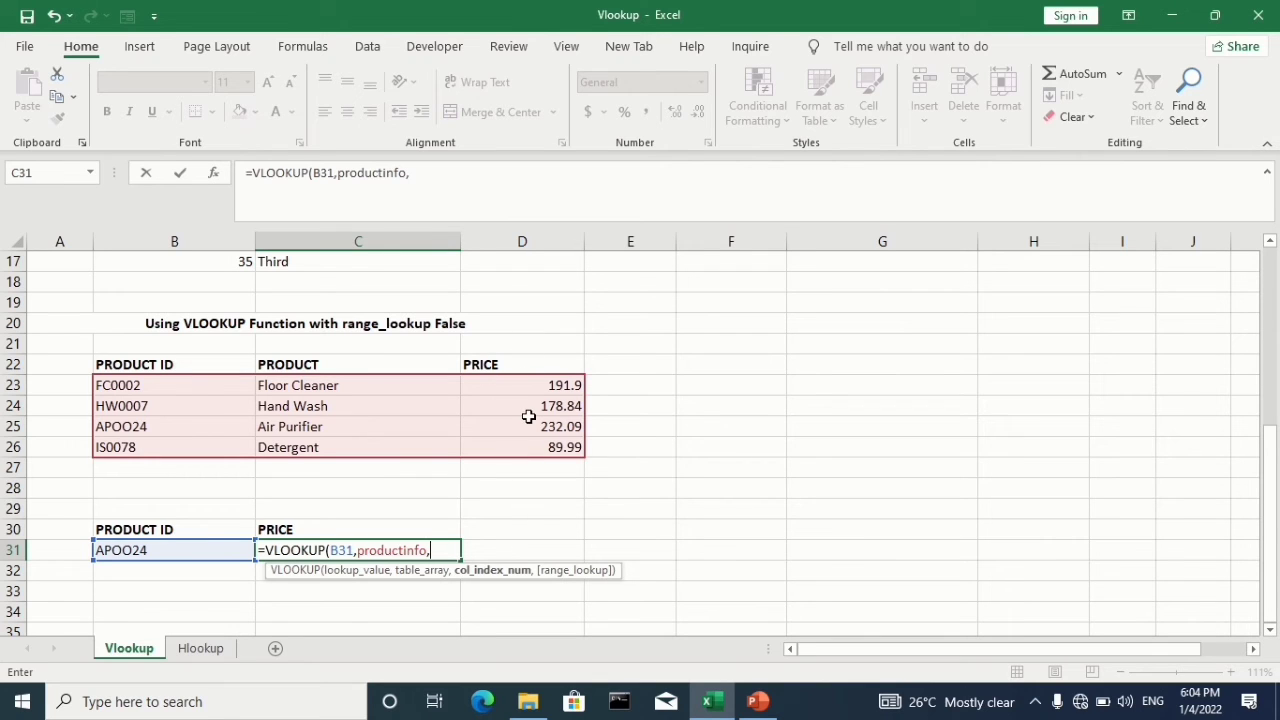
pyautogui.write(',')
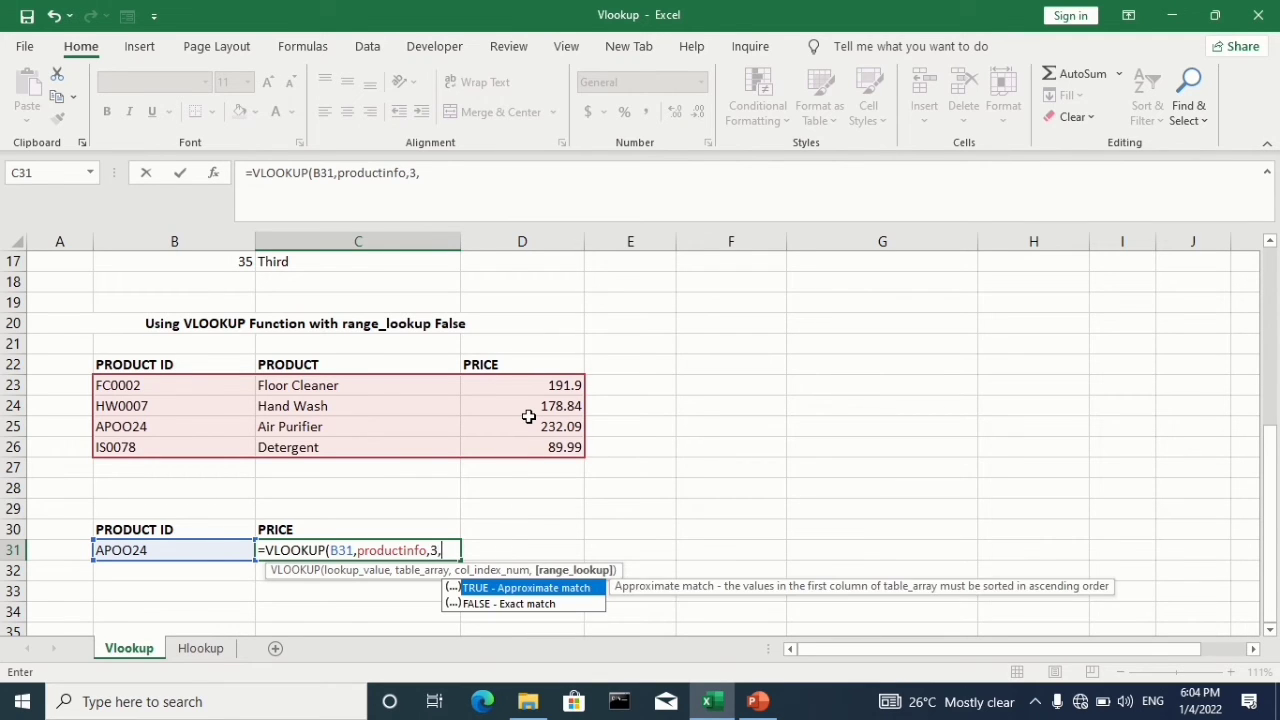
pyautogui.click(497, 606)
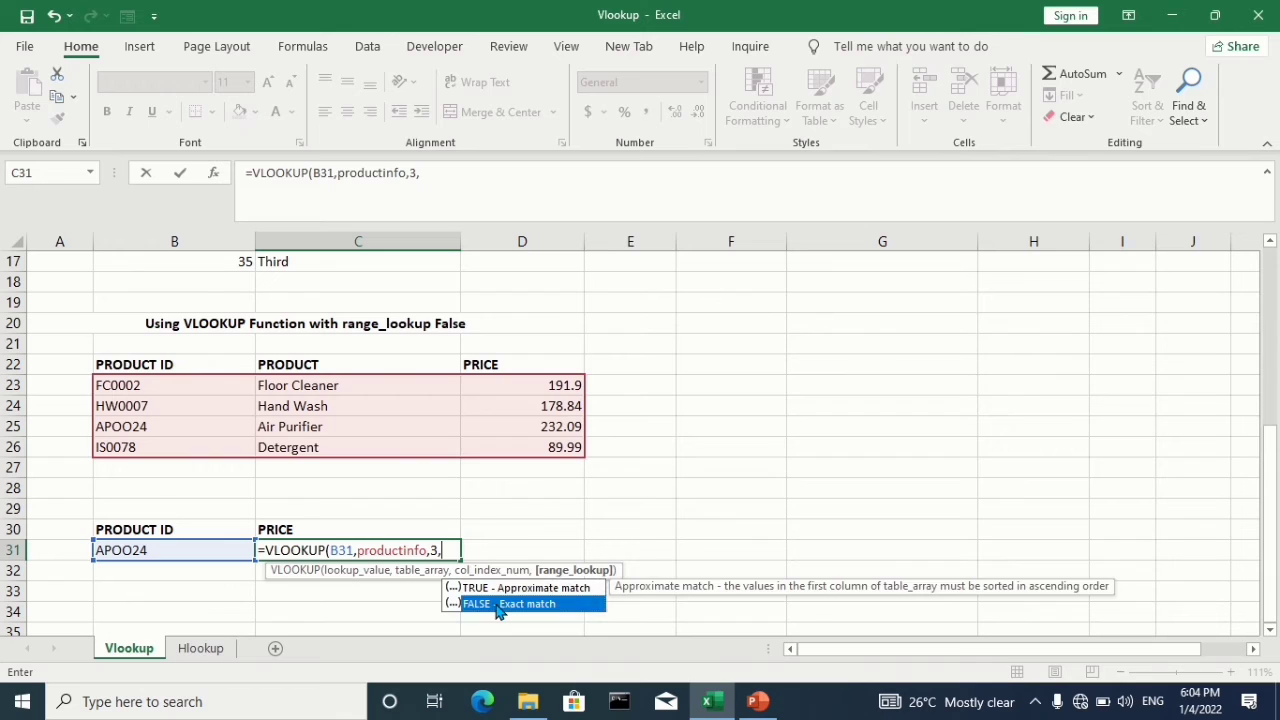
pyautogui.doubleClick(497, 606)
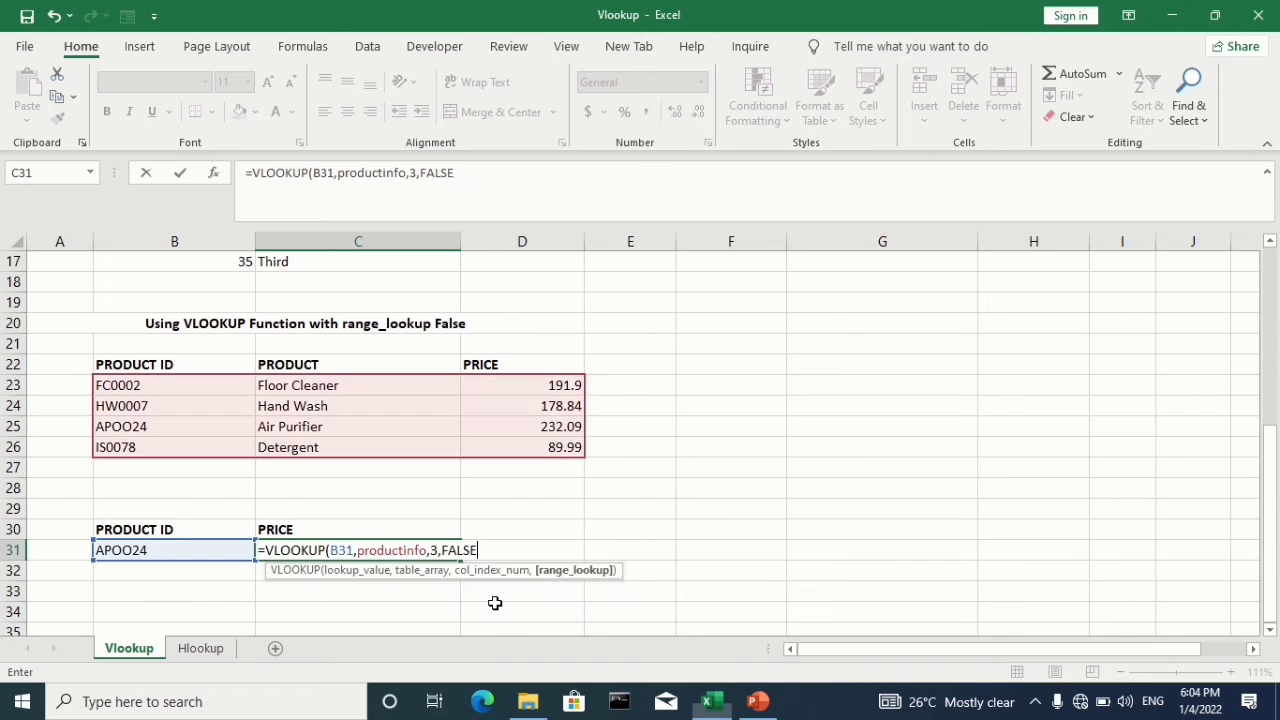
pyautogui.write(')')
pyautogui.press('Tab')
pyautogui.click(403, 551)
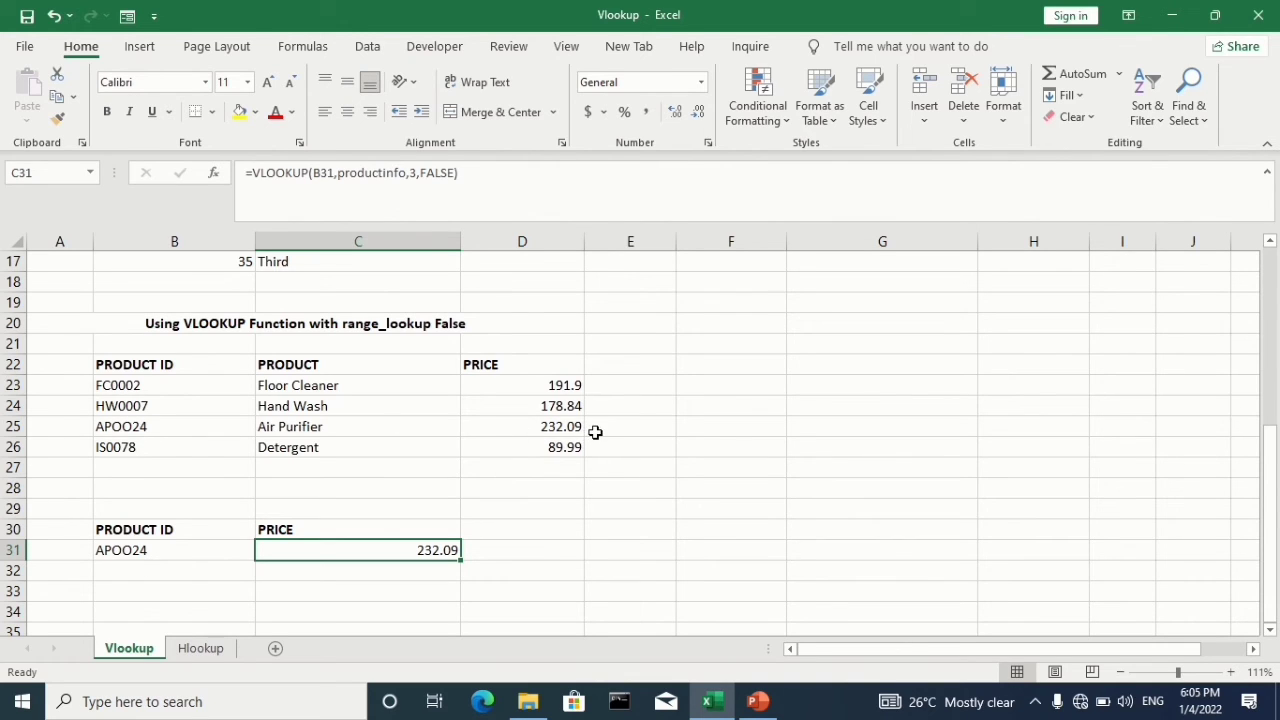
pyautogui.click(347, 512)
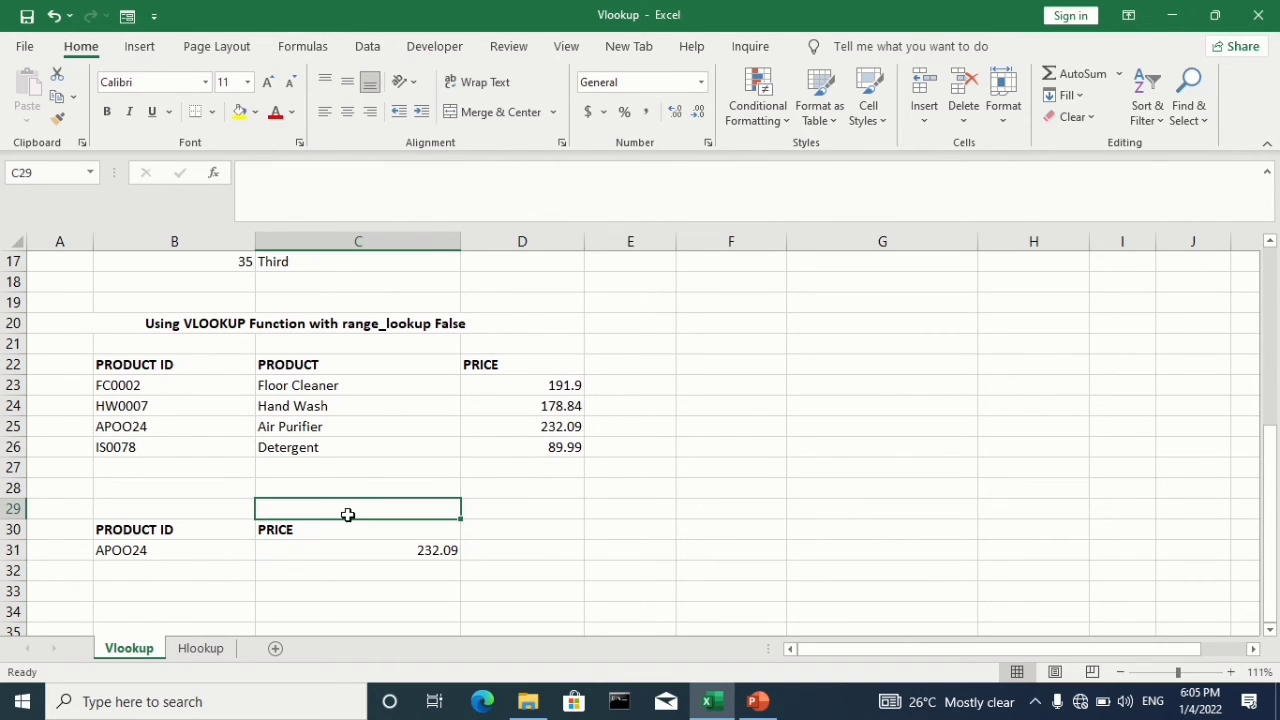
# Compare the layout of the Student Grades table on the Vlookup sheet with the one on the Hlookup sheet
pyautogui.click(231, 652)
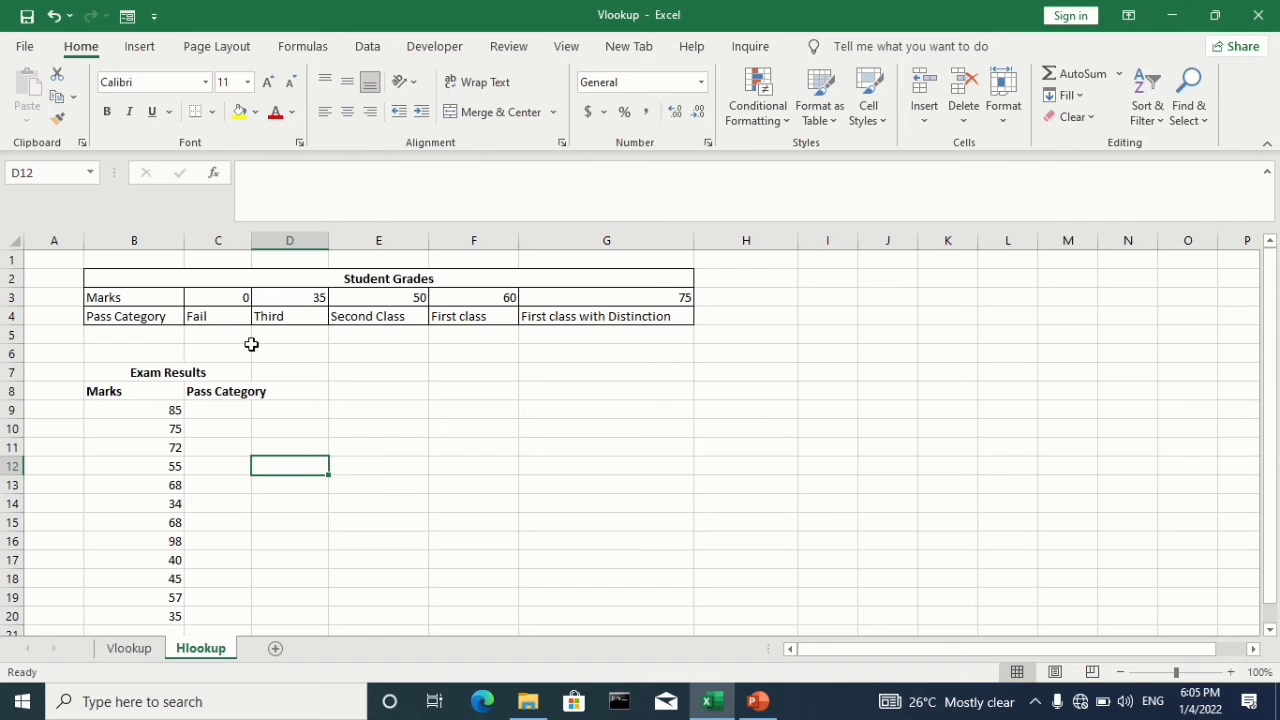
pyautogui.click(129, 650)
pyautogui.click(201, 650)
pyautogui.click(129, 649)
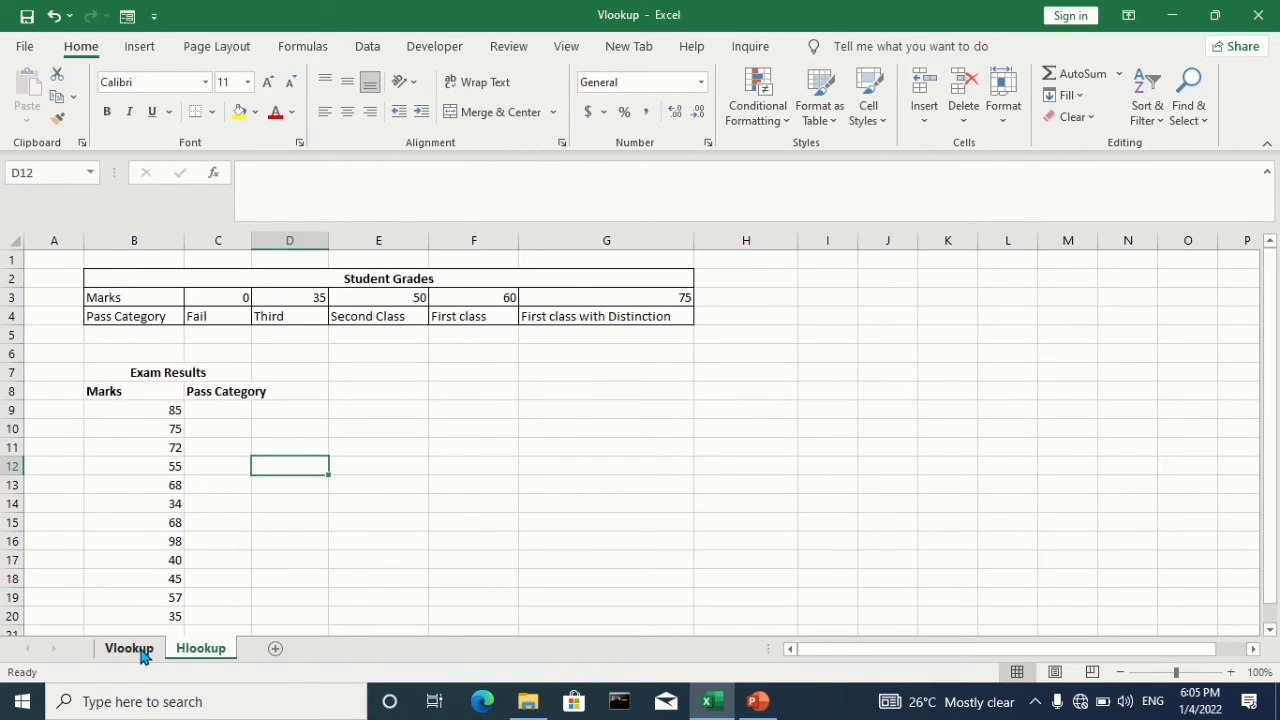
pyautogui.click(520, 462)
pyautogui.press('Up')
pyautogui.press('Up')
pyautogui.press('Up')
pyautogui.press('Up')
pyautogui.press('Up')
pyautogui.press('Up')
pyautogui.press('Up')
pyautogui.press('Up')
pyautogui.press('Up')
pyautogui.press('Up')
pyautogui.press('Up')
pyautogui.press('Up')
pyautogui.press('Up')
pyautogui.press('Up')
pyautogui.press('Up')
pyautogui.press('Up')
pyautogui.press('Up')
pyautogui.press('Up')
pyautogui.press('Up')
pyautogui.press('Up')
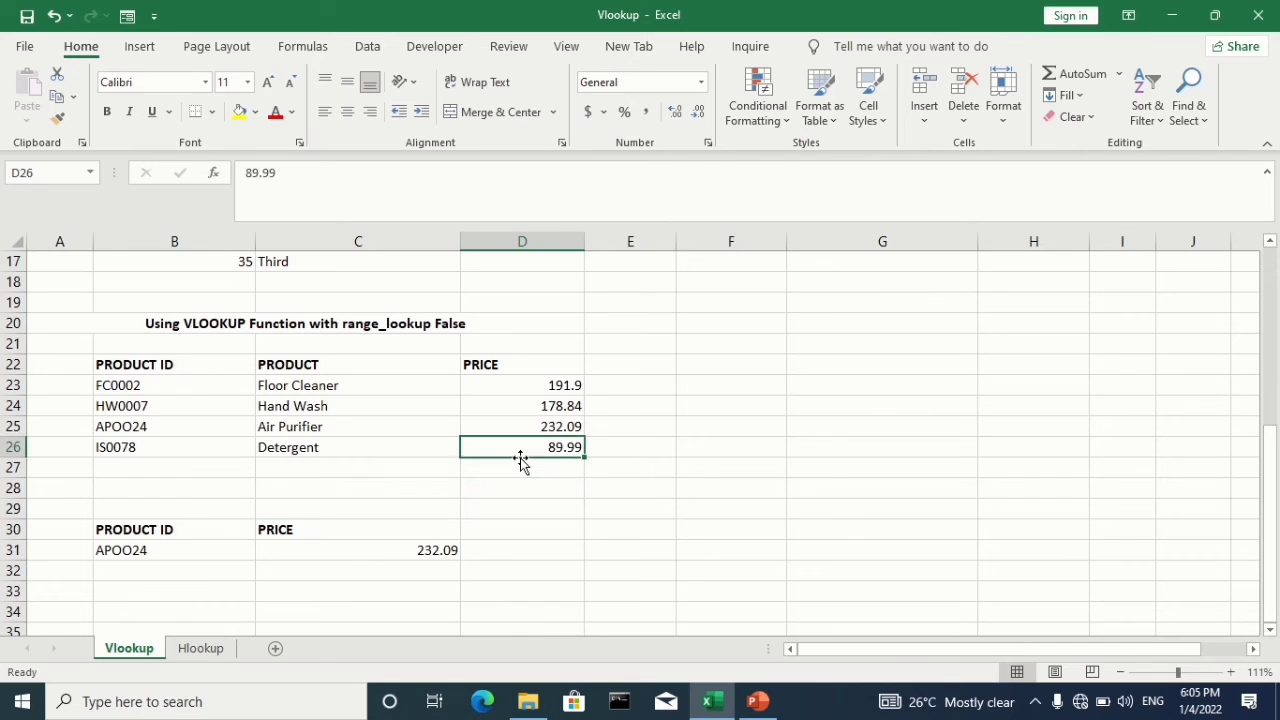
pyautogui.click(712, 322)
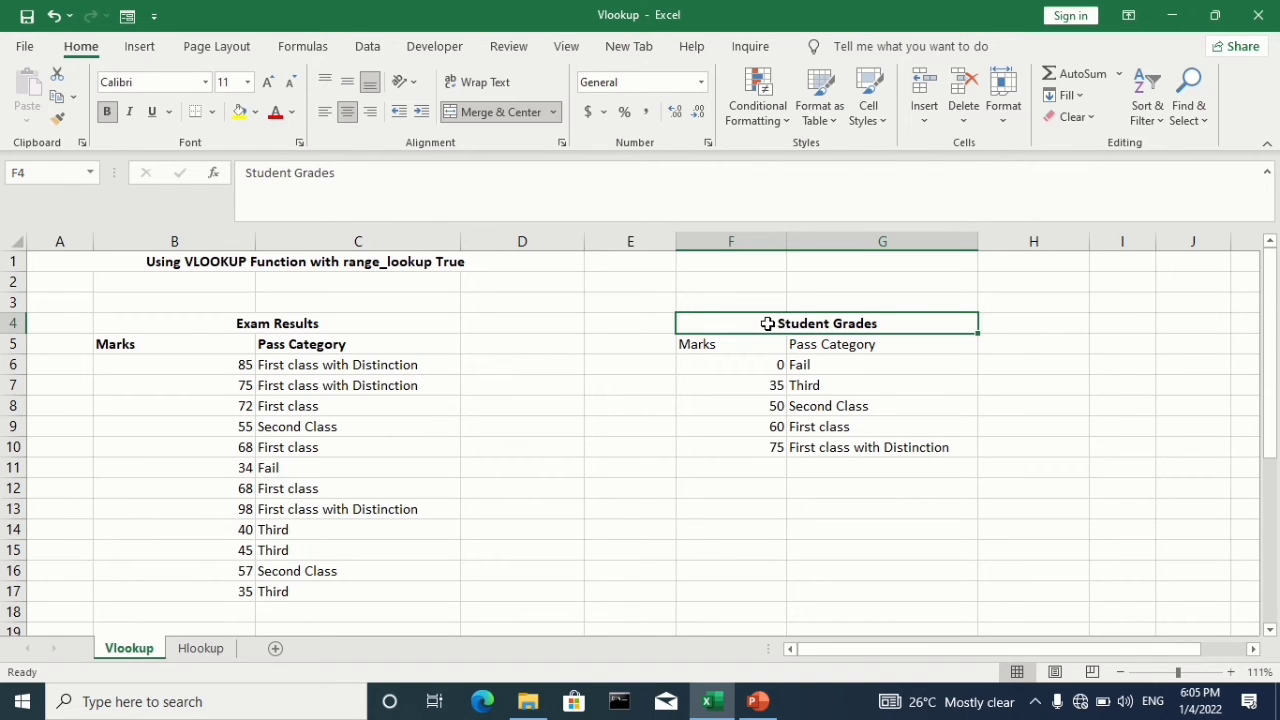
pyautogui.moveTo(766, 323); pyautogui.dragTo(843, 447)
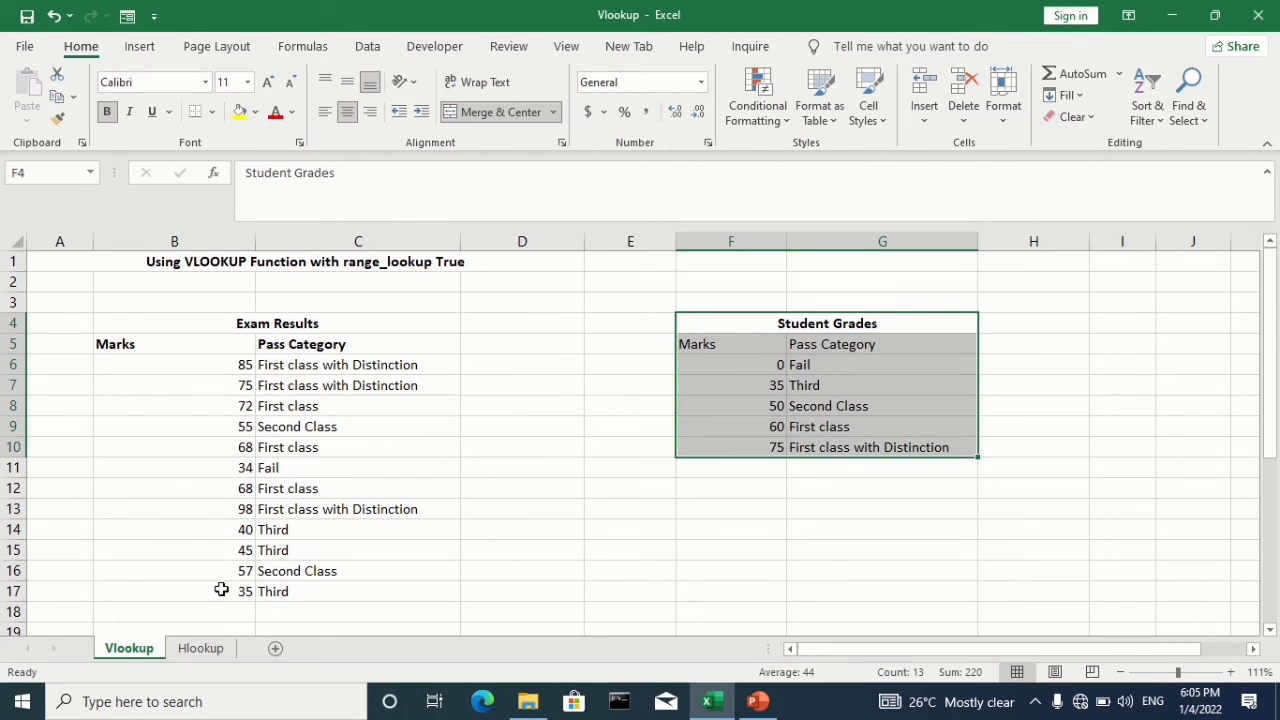
pyautogui.click(225, 646)
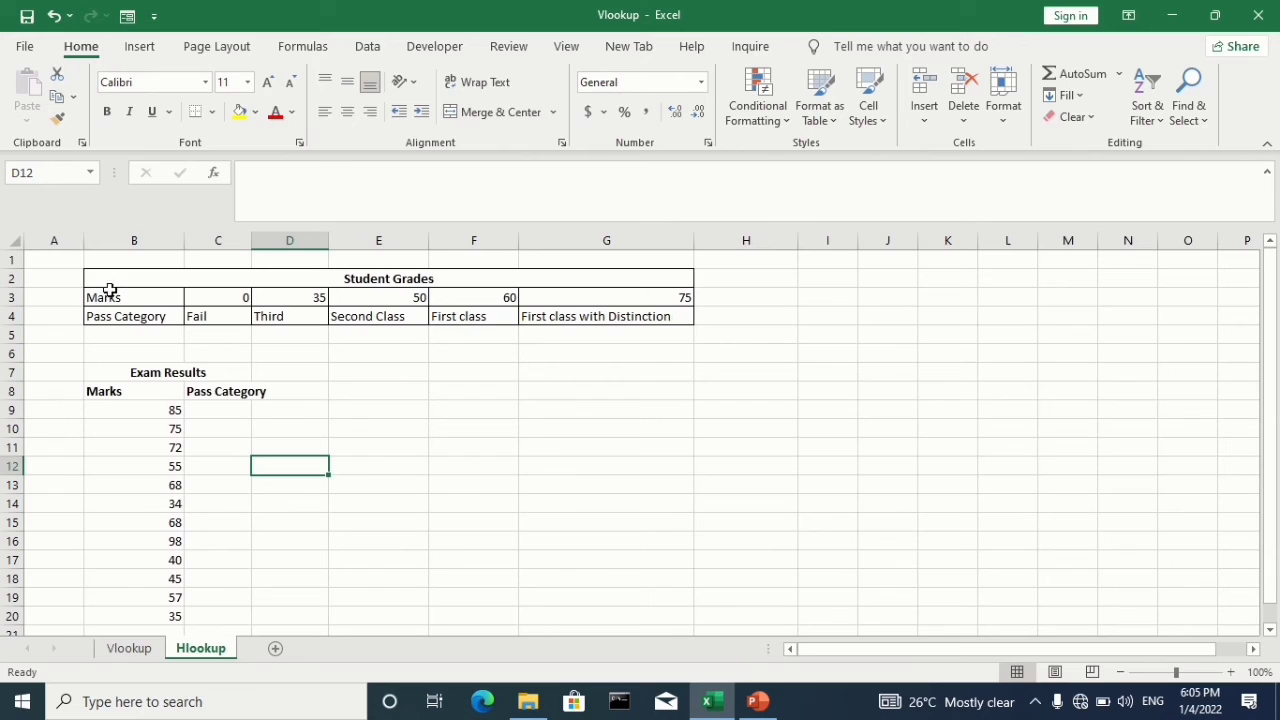
pyautogui.moveTo(110, 282); pyautogui.dragTo(587, 326)
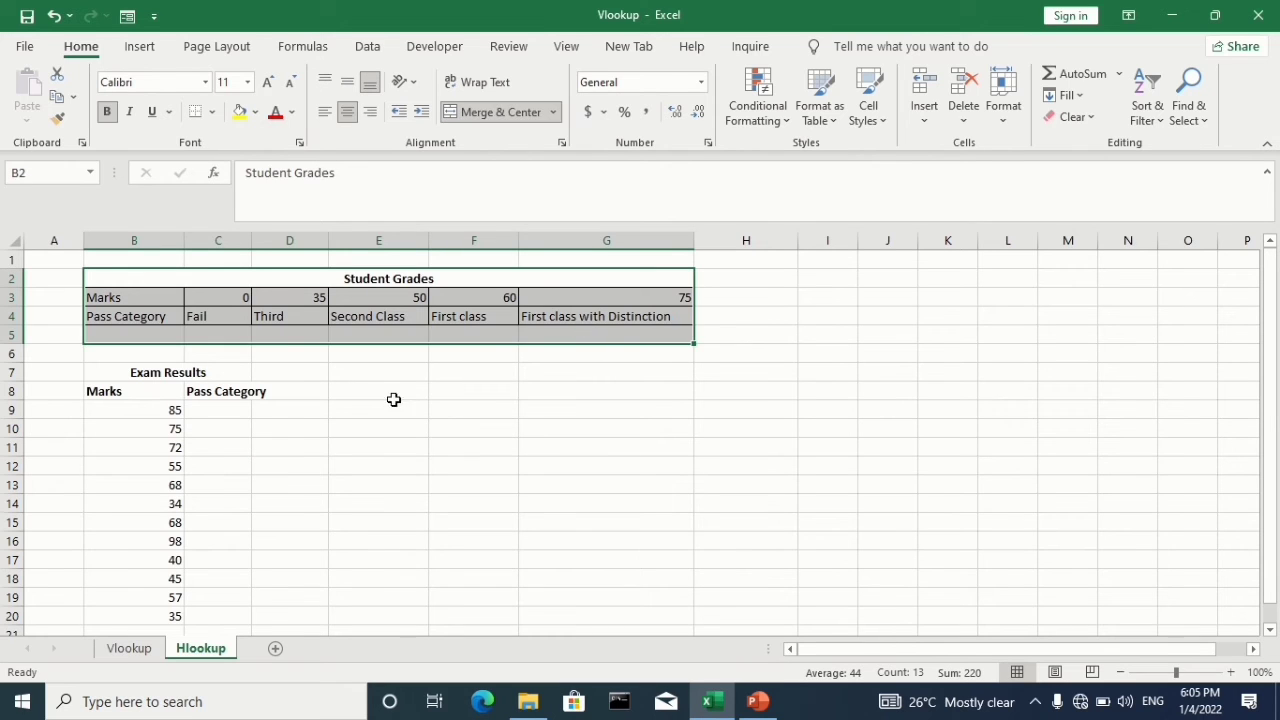
pyautogui.click(241, 410)
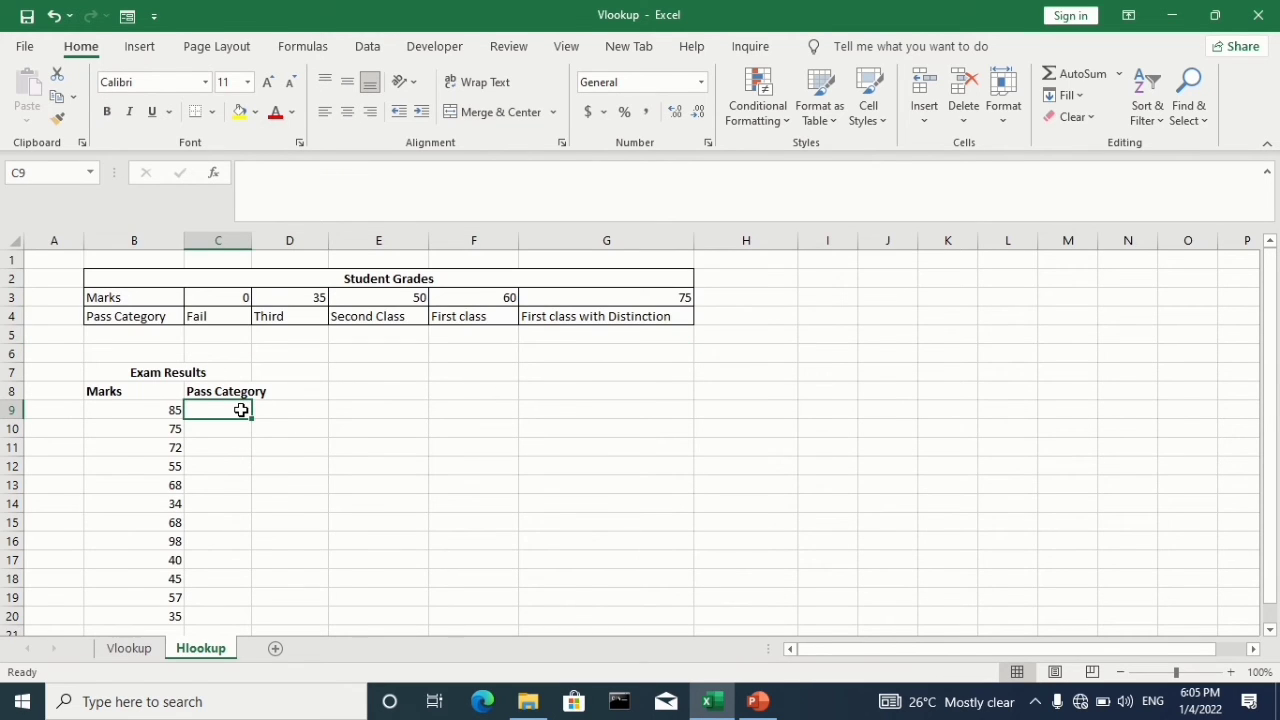
# Name the marks and pass category range C3:G4 on the Hlookup sheet "Grades"
pyautogui.moveTo(108, 297); pyautogui.dragTo(624, 310)
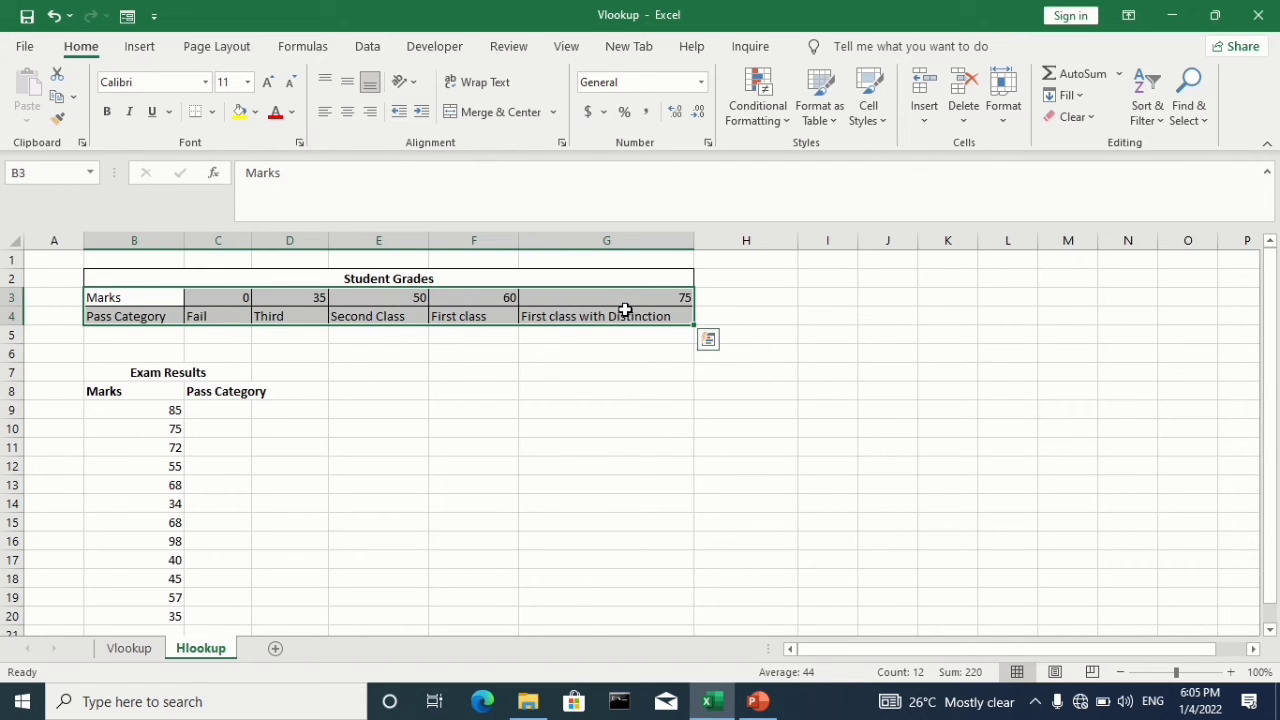
pyautogui.click(219, 411)
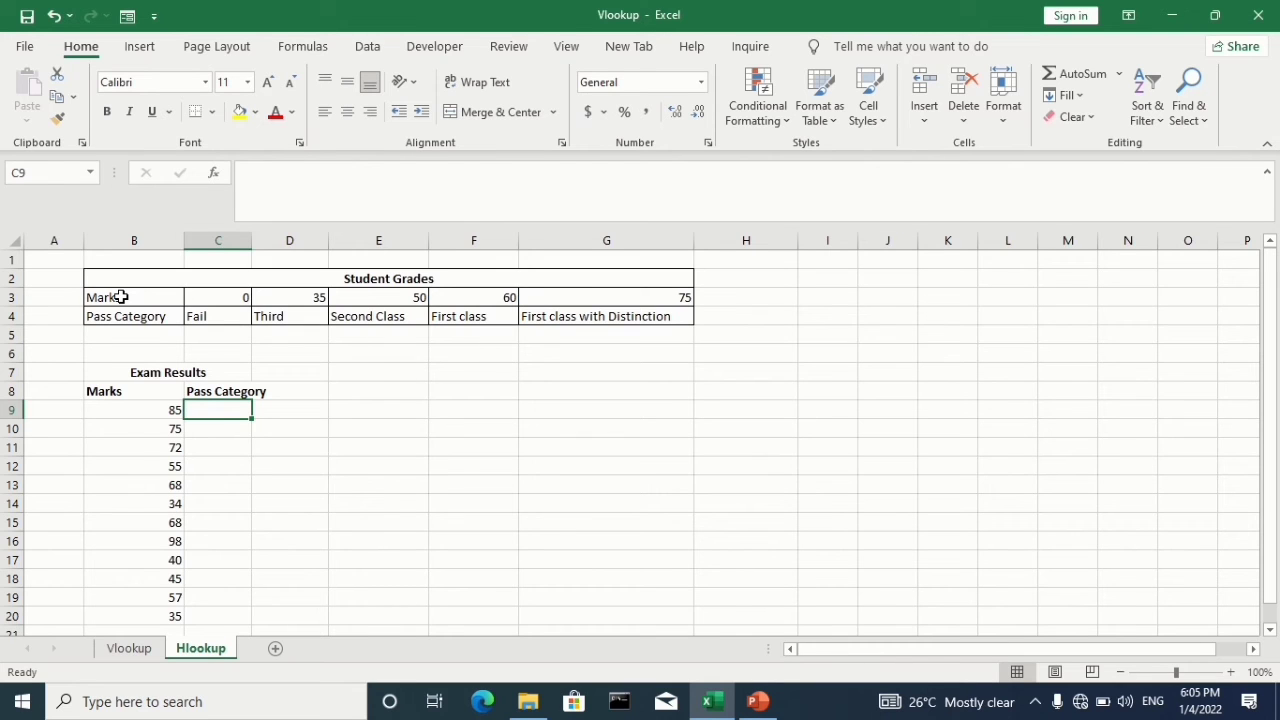
pyautogui.moveTo(120, 297); pyautogui.dragTo(590, 316)
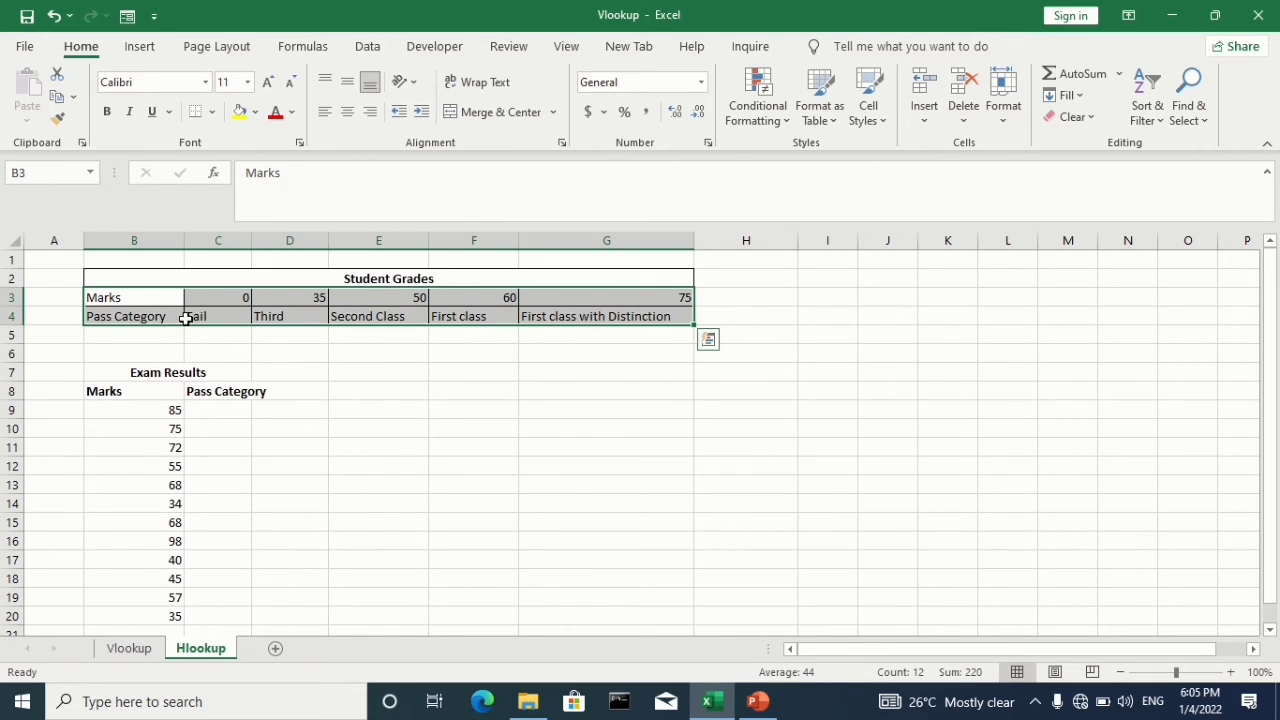
pyautogui.moveTo(191, 302); pyautogui.dragTo(630, 314)
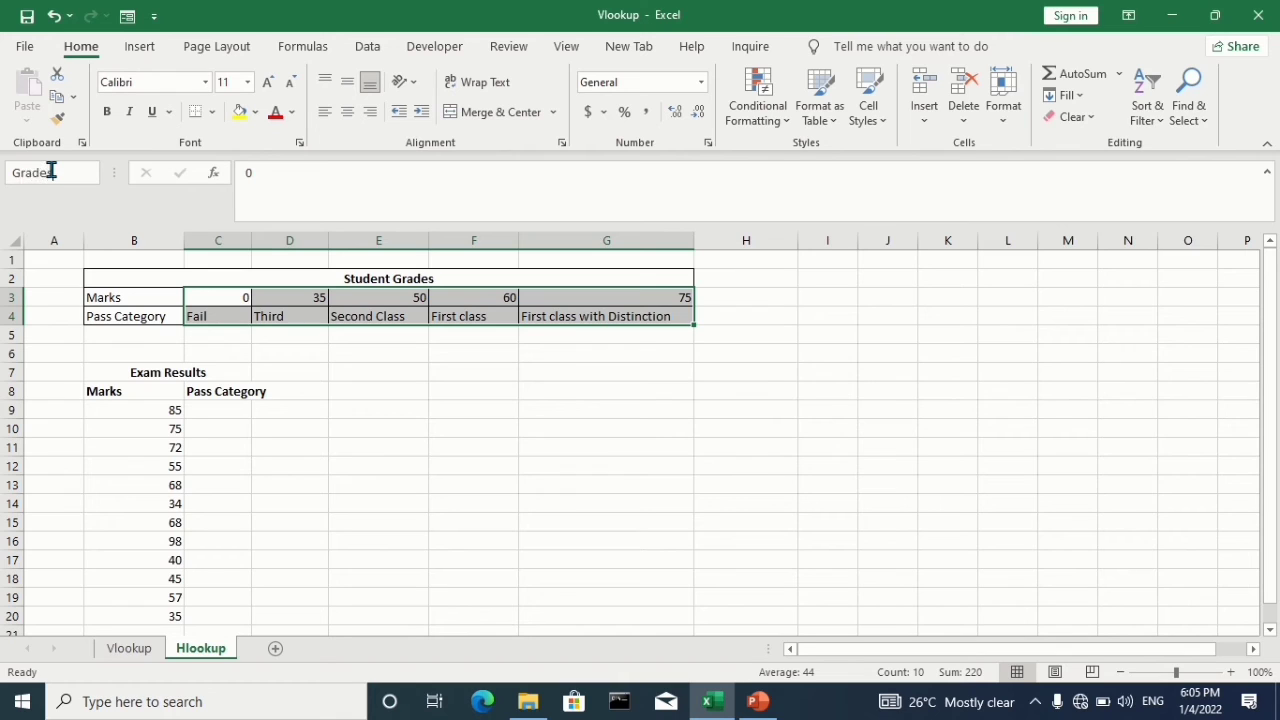
# Enter the formula =HLOOKUP(B9,Grades,2,TRUE) in C9 to look up the pass category with an approximate match
pyautogui.click(211, 412)
pyautogui.write('=')
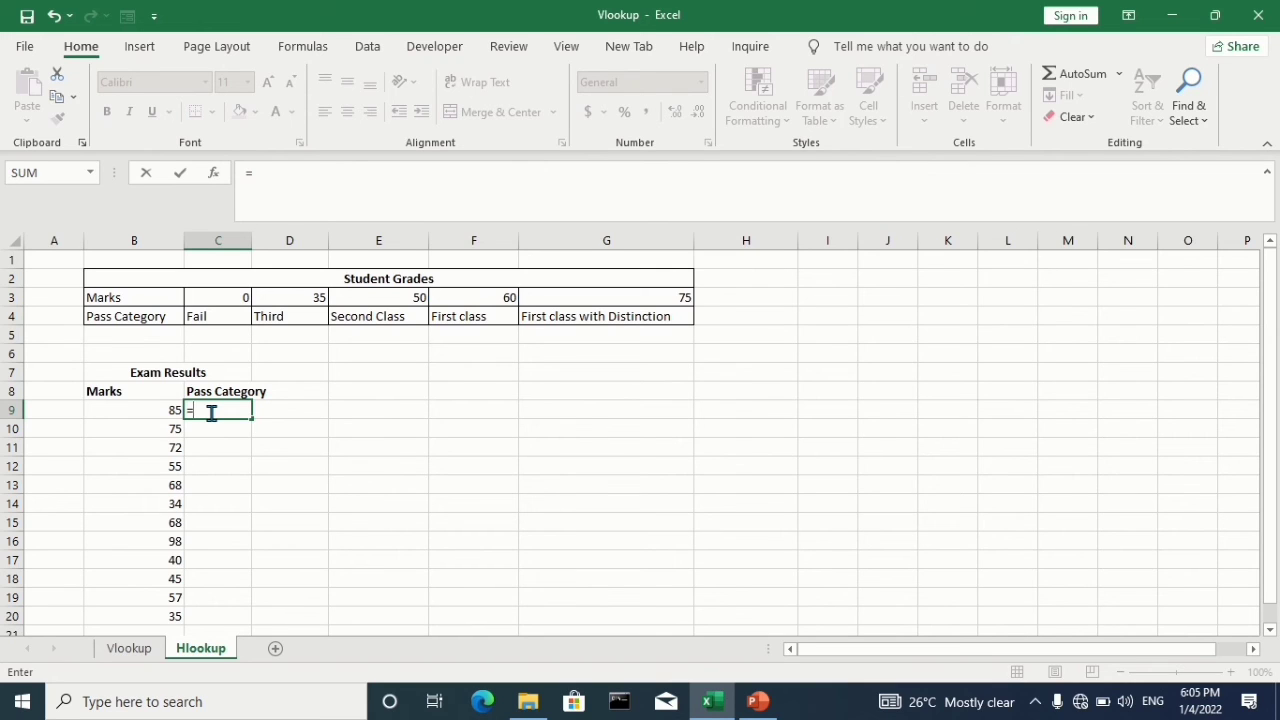
pyautogui.write('hl')
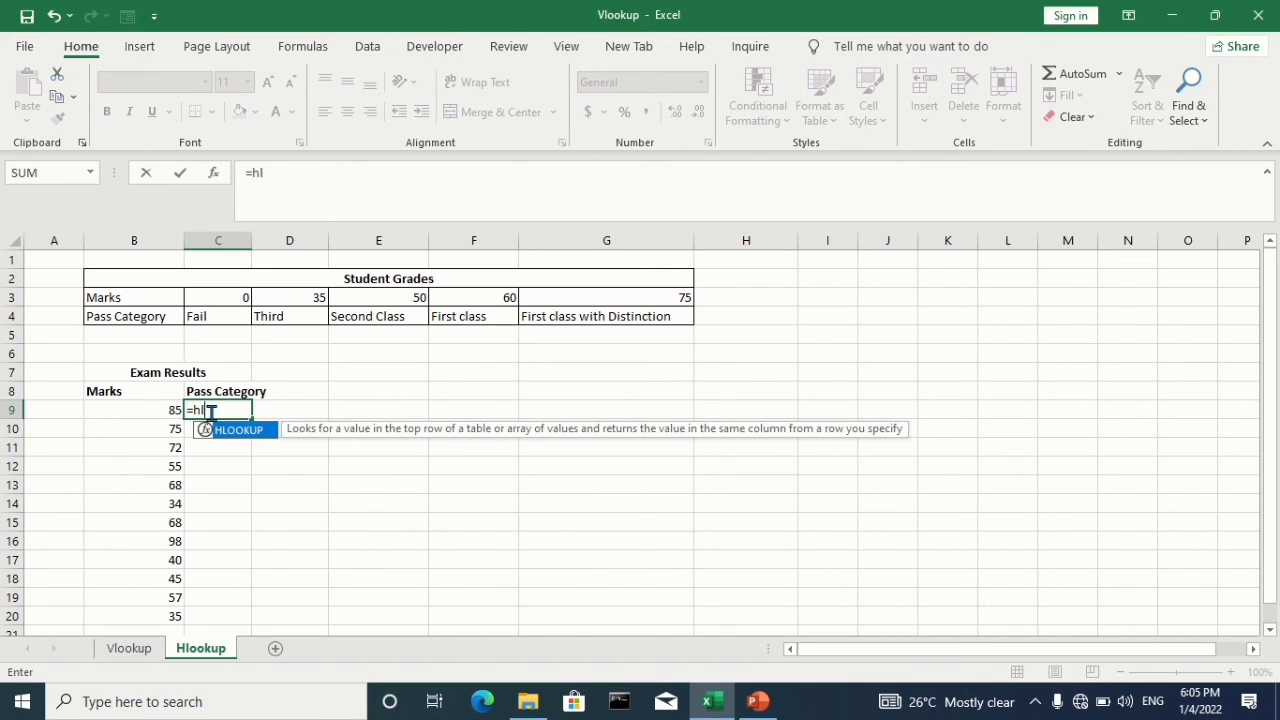
pyautogui.write('o')
pyautogui.press('Tab')
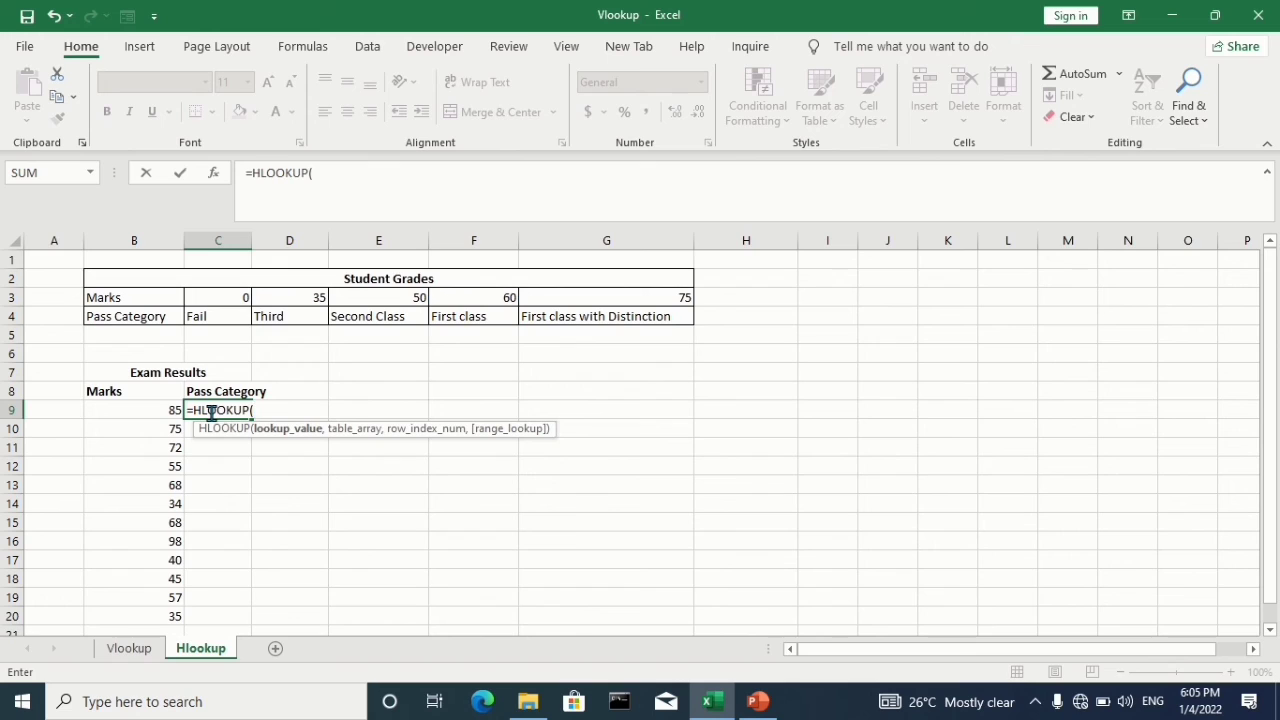
pyautogui.click(153, 408)
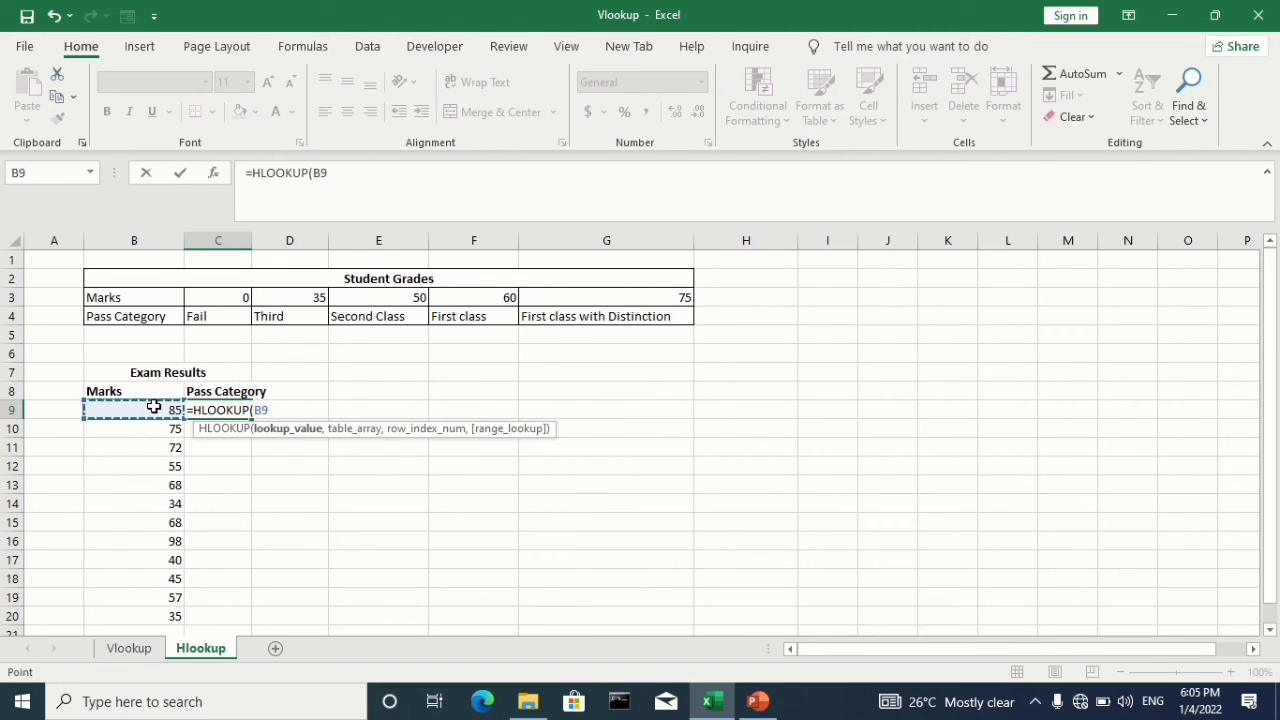
pyautogui.write(',')
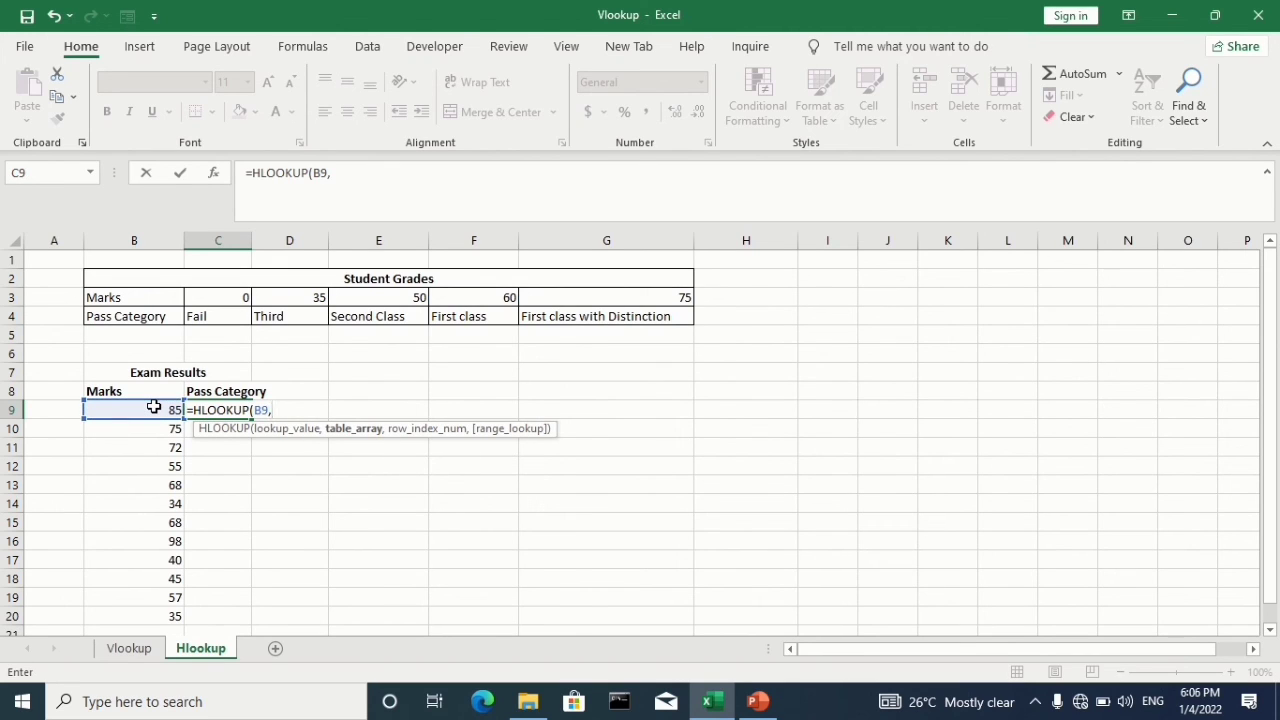
pyautogui.write('Gr')
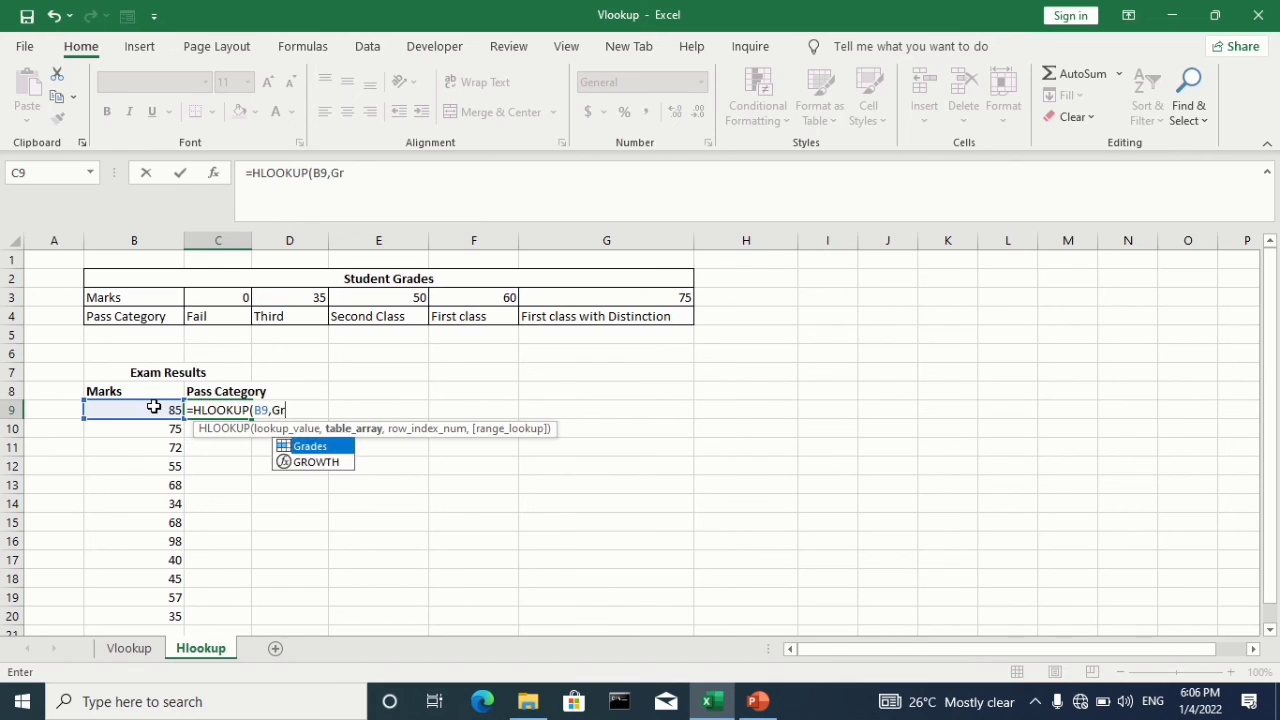
pyautogui.press('Tab')
pyautogui.write(',')
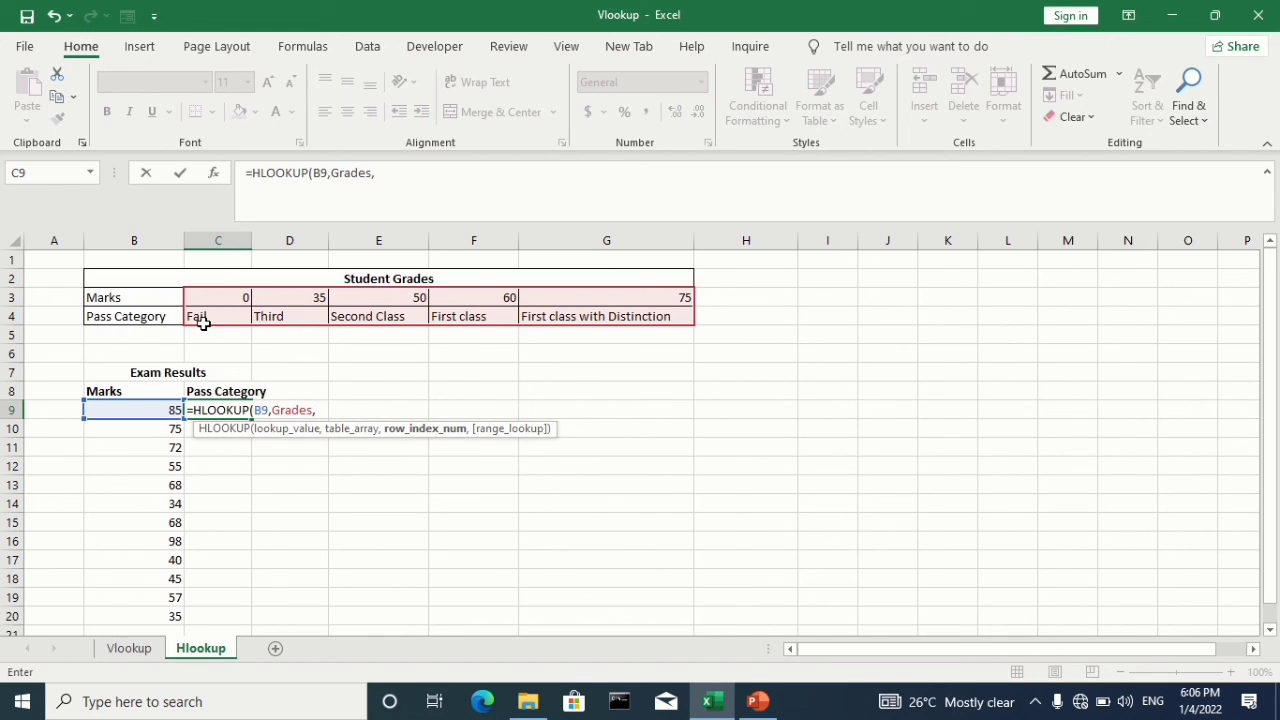
pyautogui.write(',')
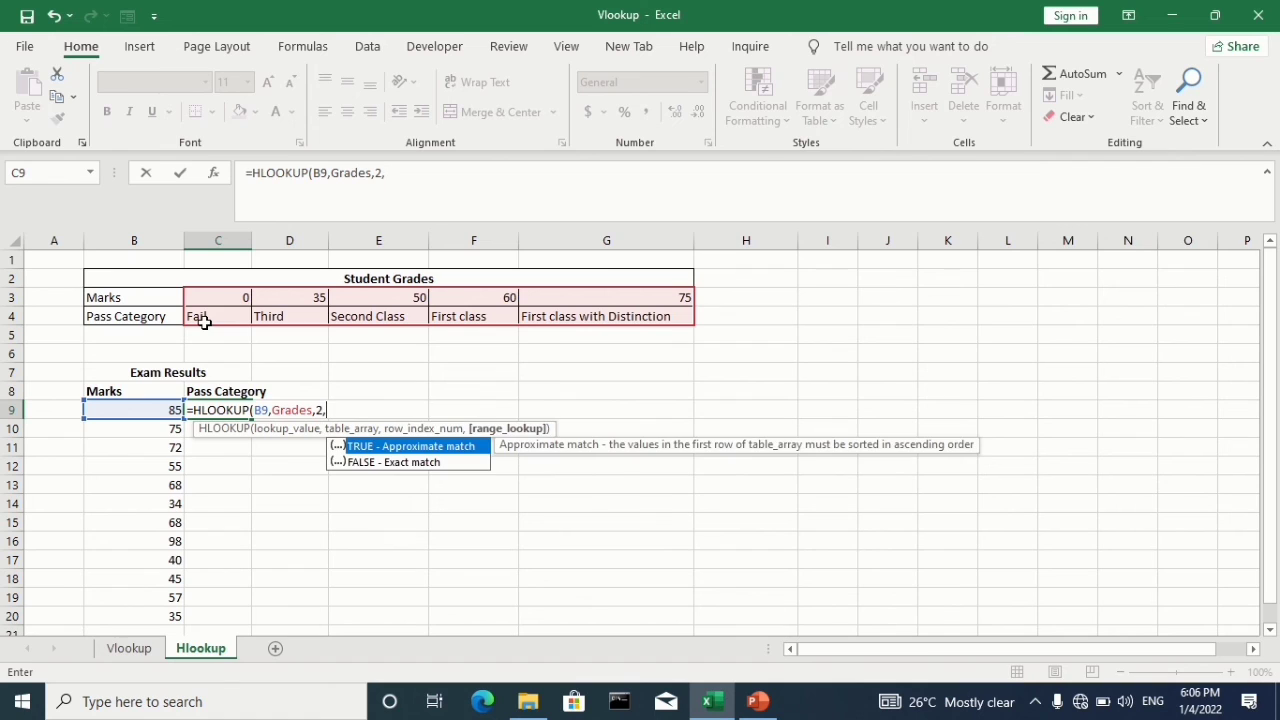
pyautogui.doubleClick(470, 450)
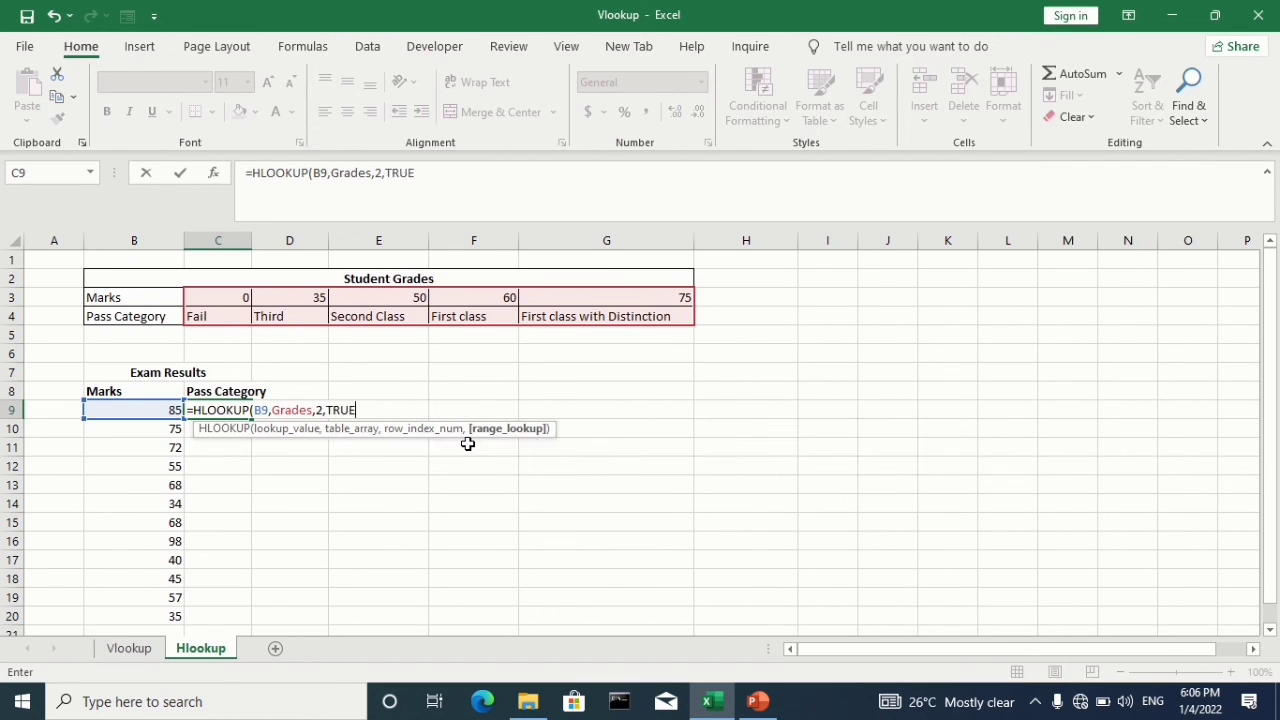
pyautogui.press('Tab')
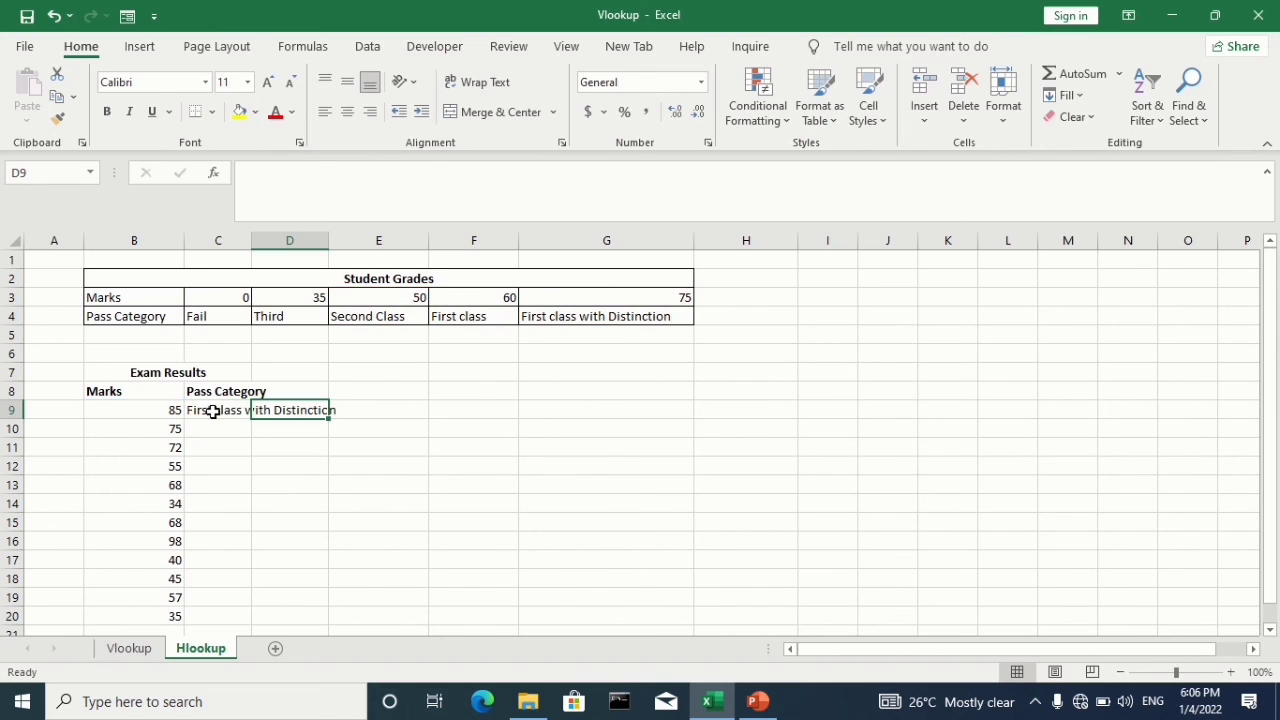
# Widen column C to fit the category text and fill the C9 formula down through C20
pyautogui.click(217, 411)
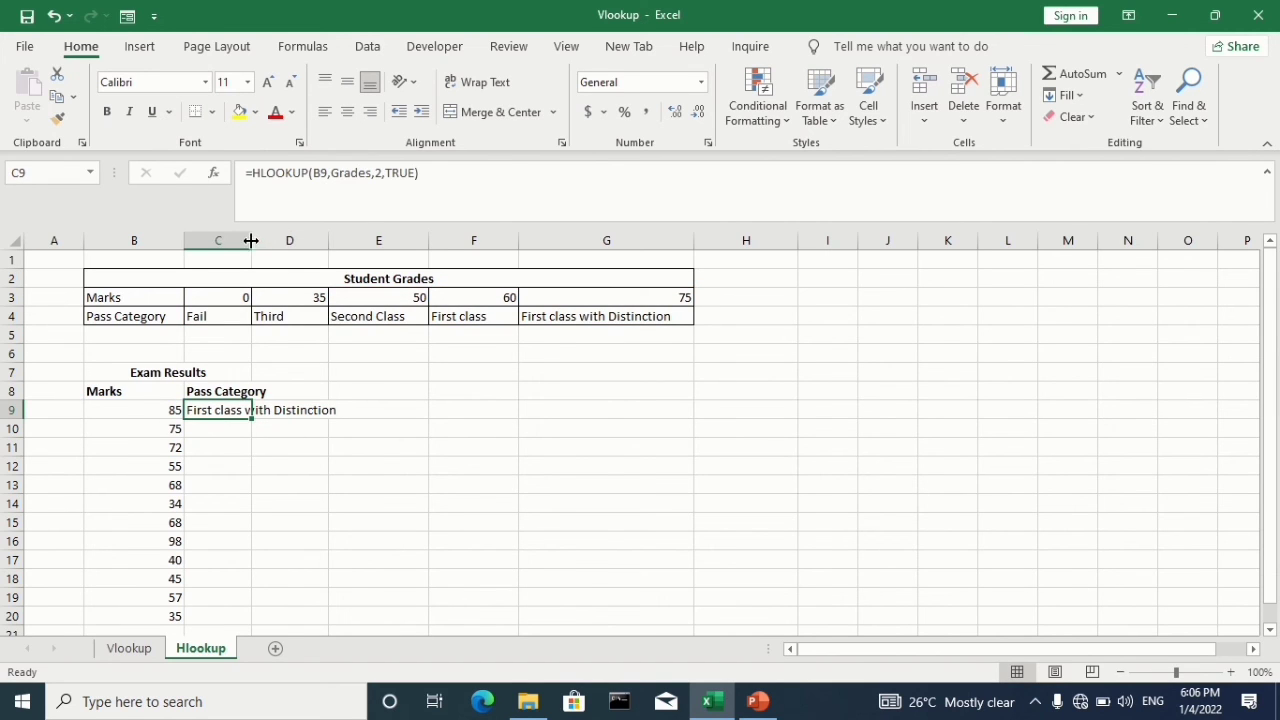
pyautogui.moveTo(251, 240); pyautogui.dragTo(346, 260)
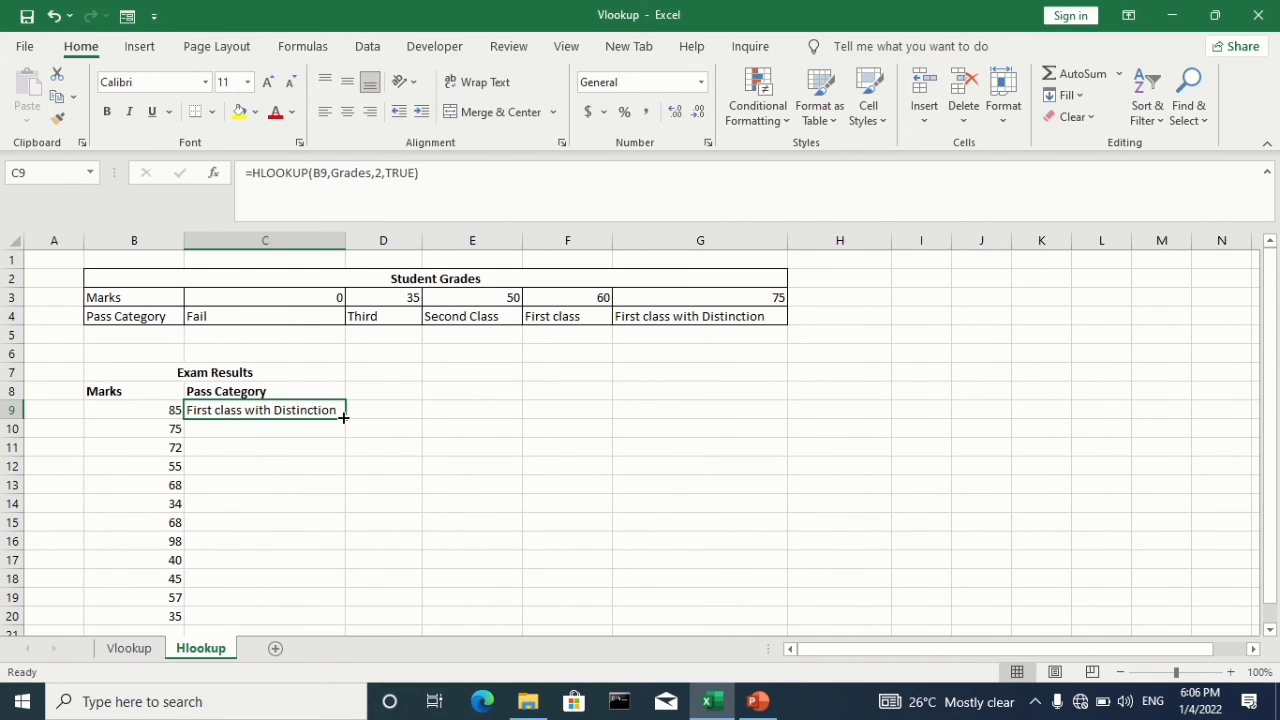
pyautogui.moveTo(344, 420); pyautogui.dragTo(286, 480)
# Review the filled pass categories on the Hlookup sheet against the exam results on the Vlookup sheet
pyautogui.click(275, 468)
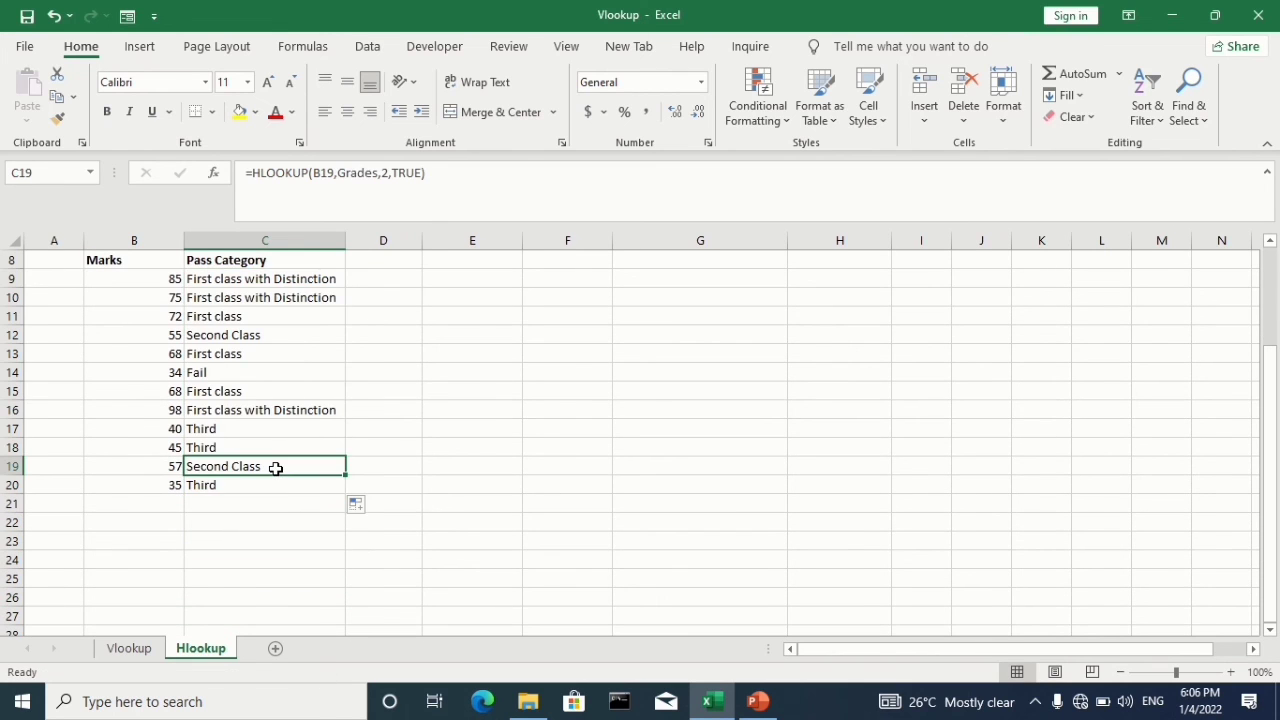
pyautogui.press('Up')
pyautogui.press('Up')
pyautogui.press('Up')
pyautogui.press('Up')
pyautogui.press('Up')
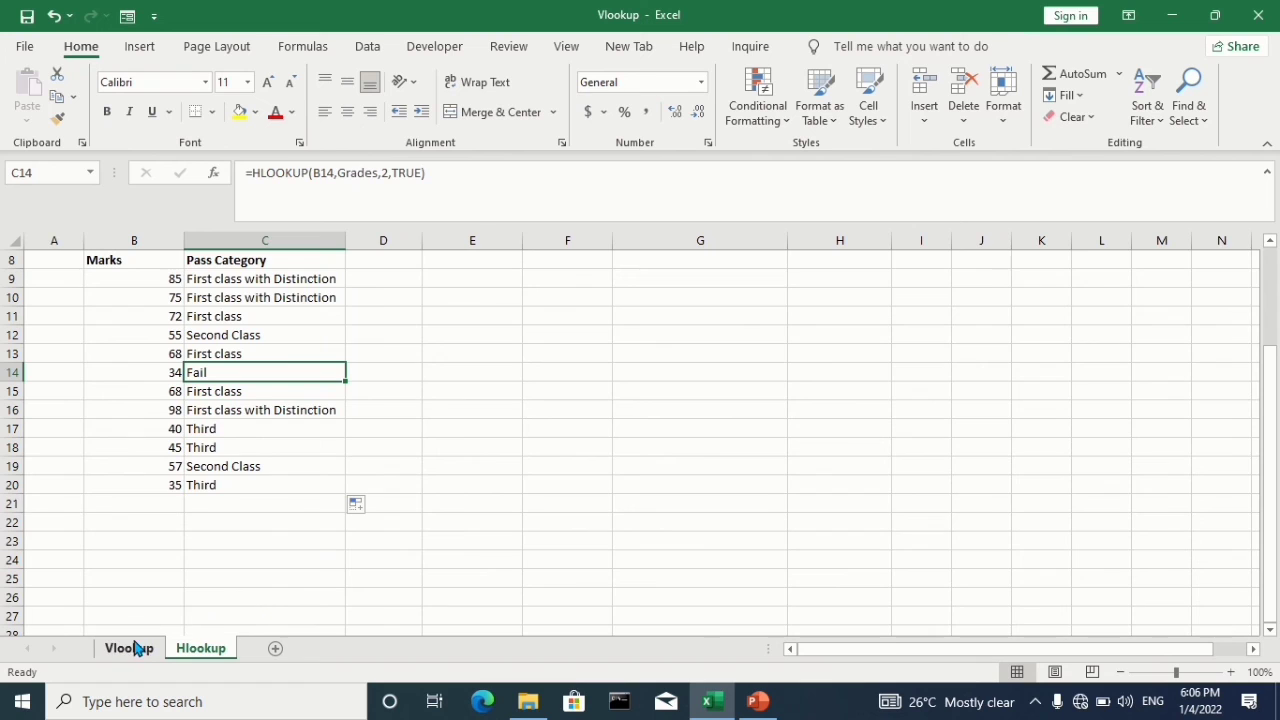
pyautogui.click(134, 648)
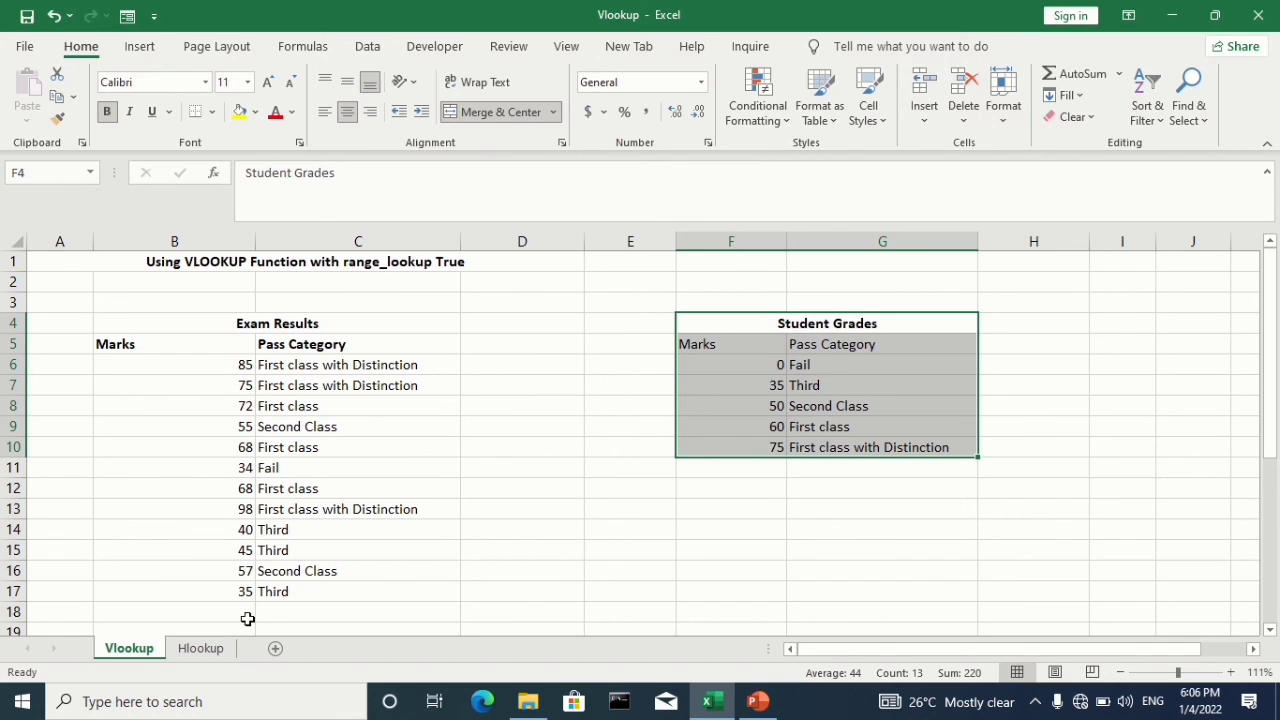
pyautogui.click(215, 650)
pyautogui.click(314, 455)
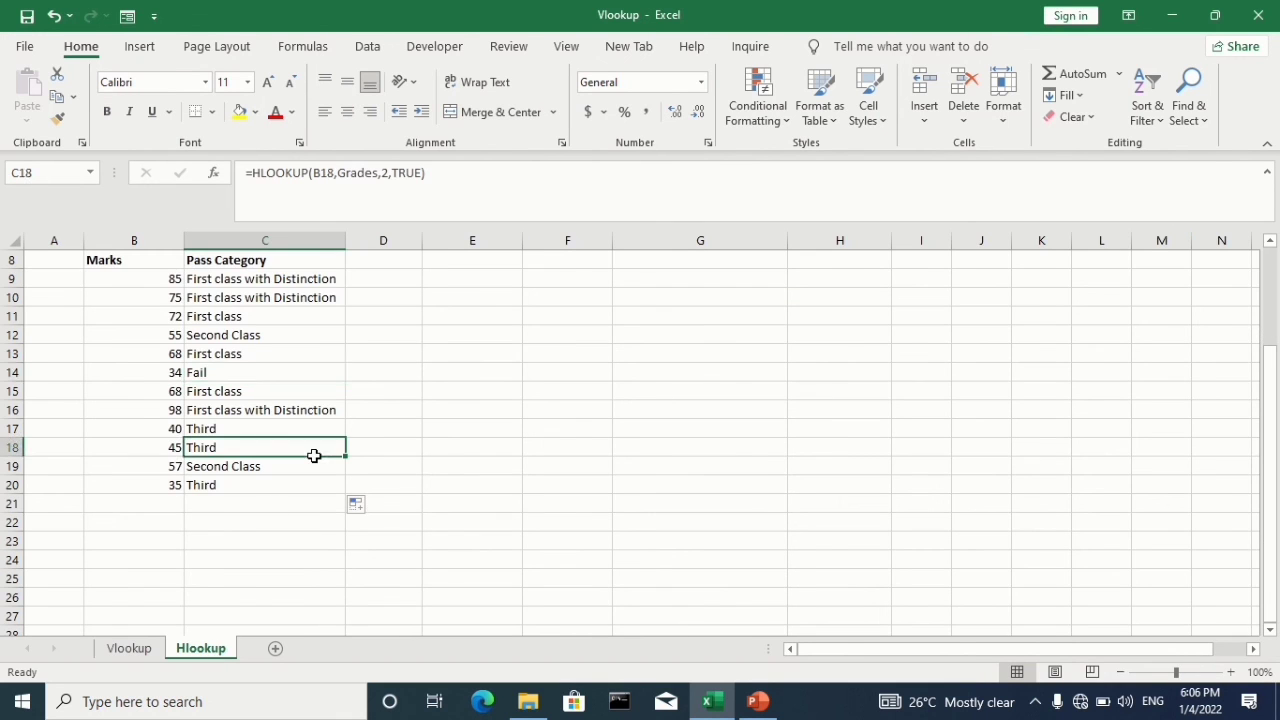
pyautogui.press('Up')
pyautogui.press('pageup')
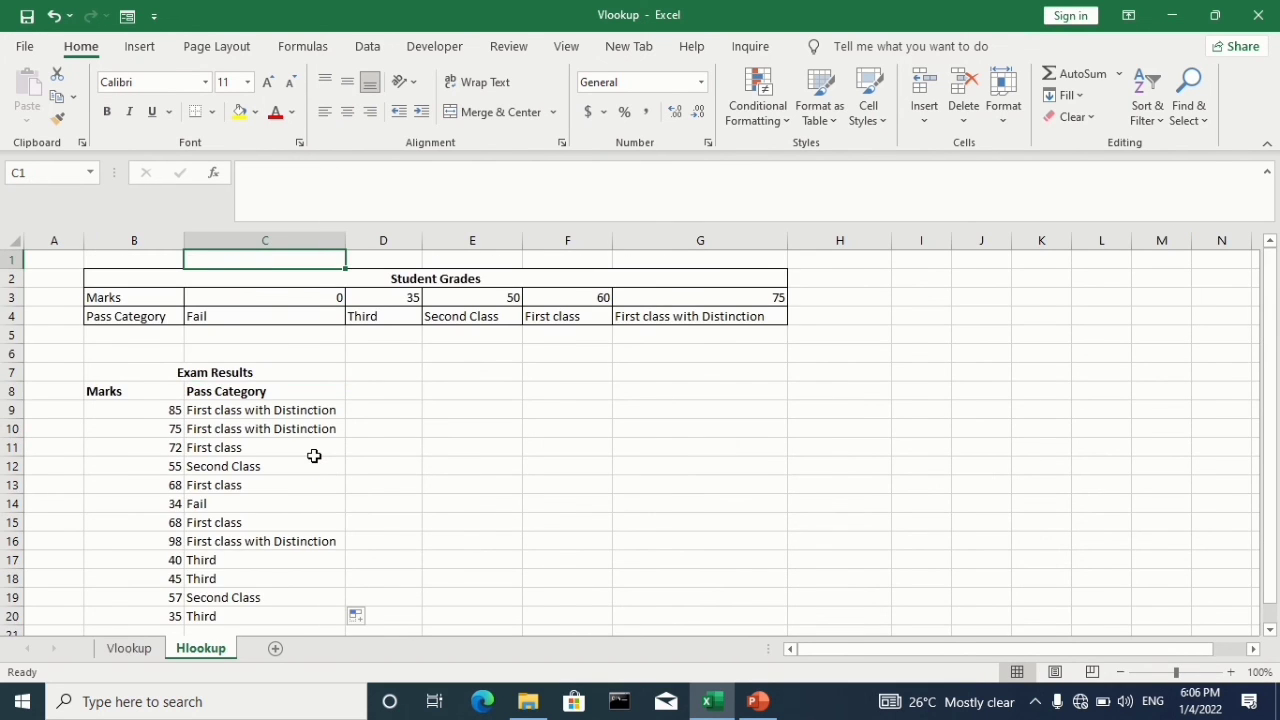